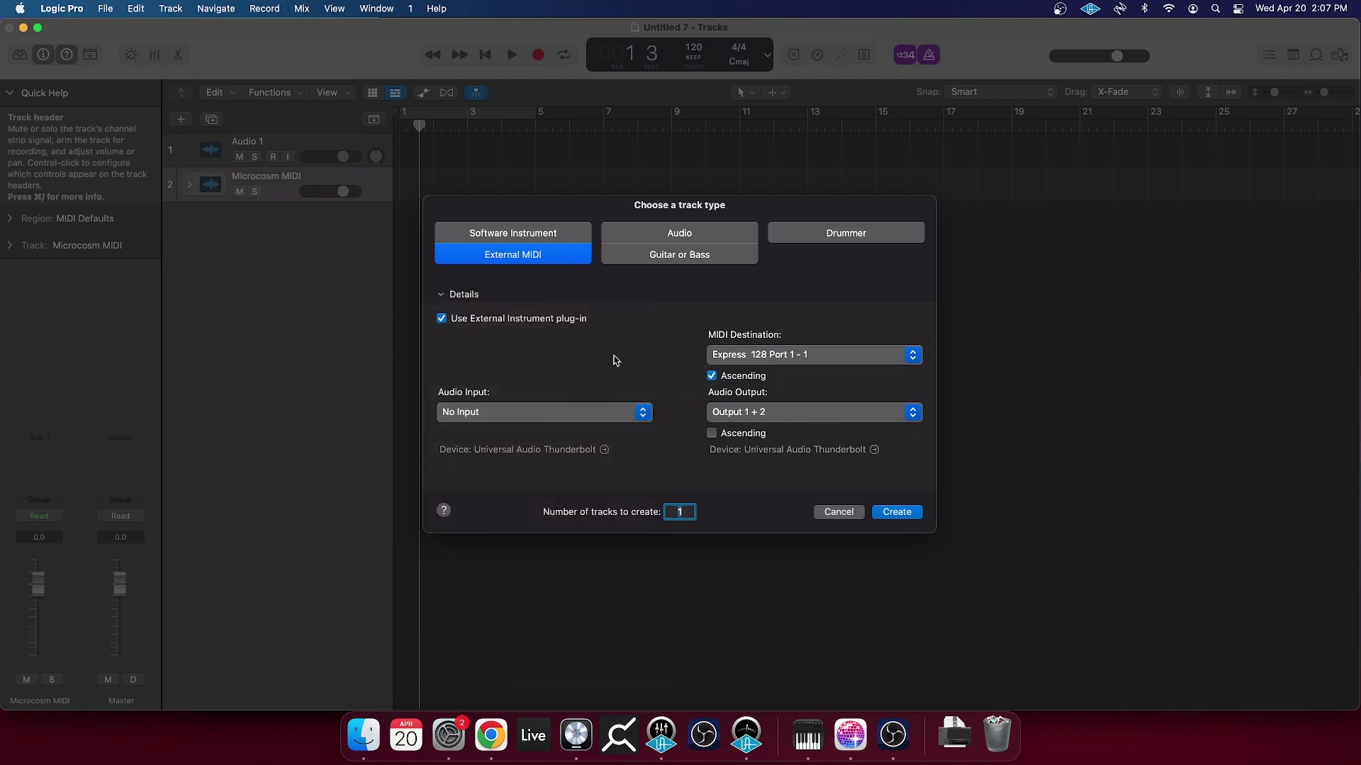
Create an External MIDI track routed to Express 128 Port 1, channel 4, and insert the Modulator MIDI effect on it.
left_click(794, 357)
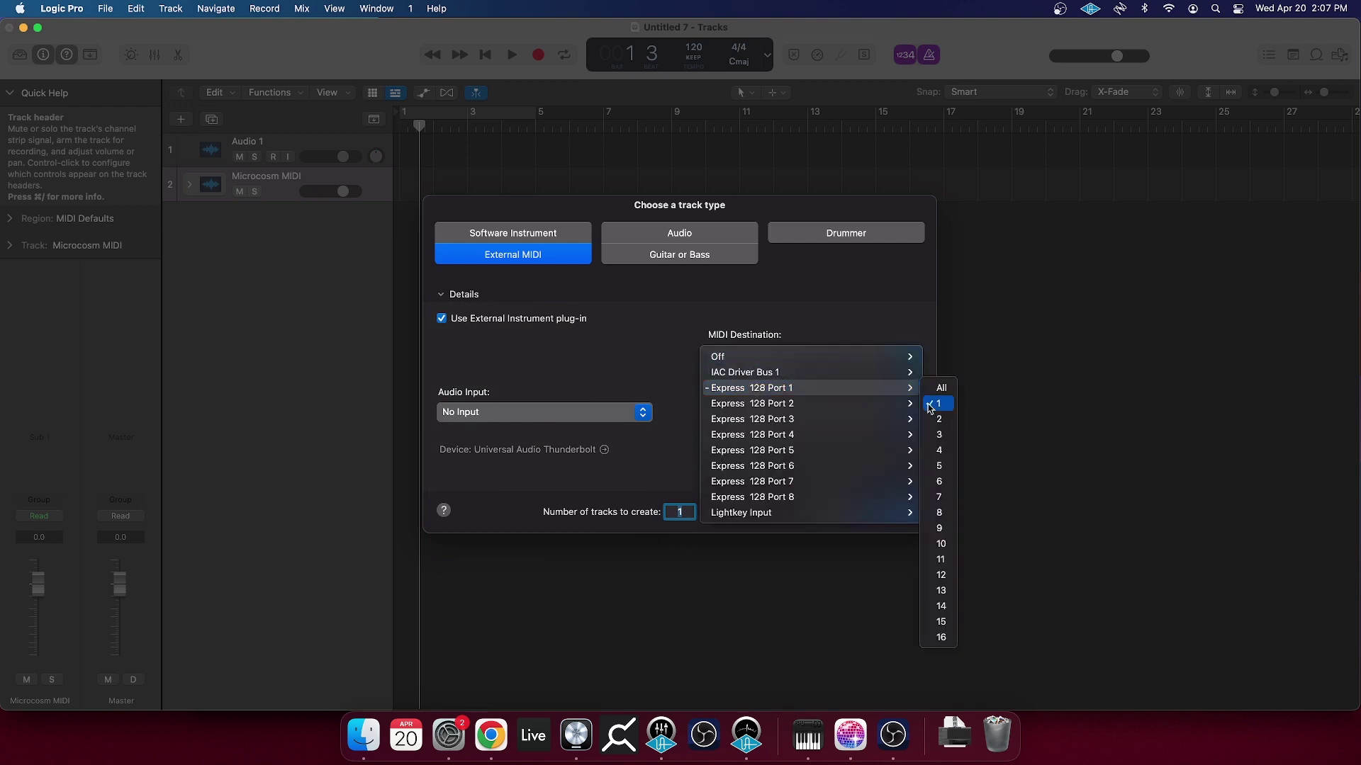
left_click(939, 452)
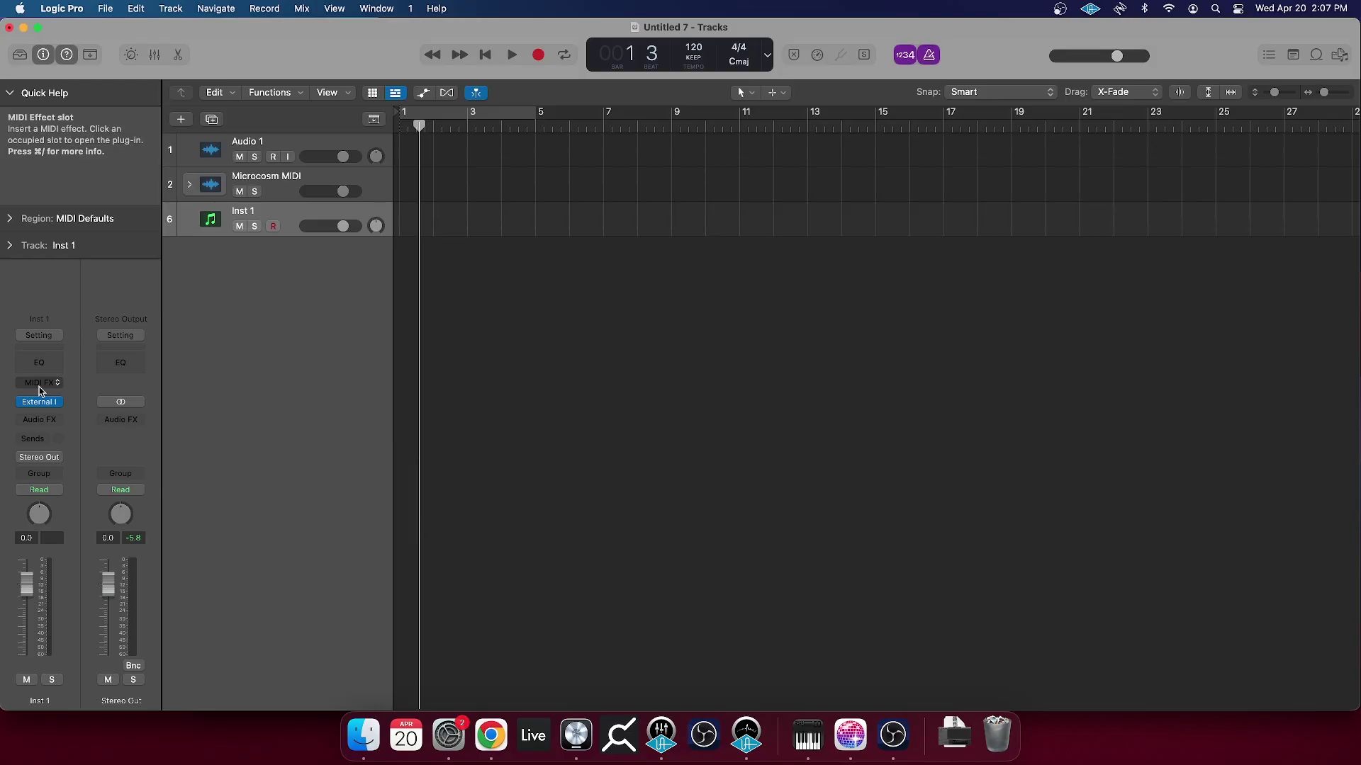
left_click(41, 383)
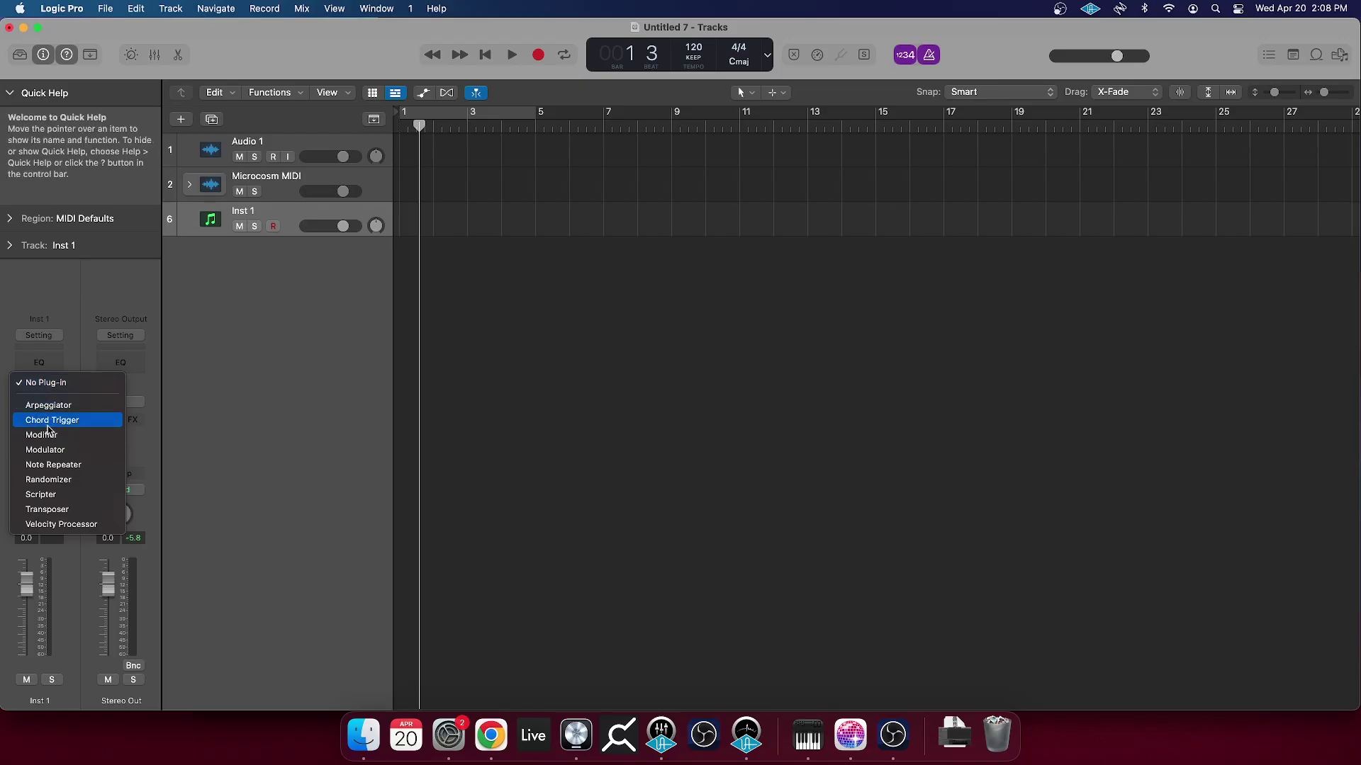
left_click(45, 449)
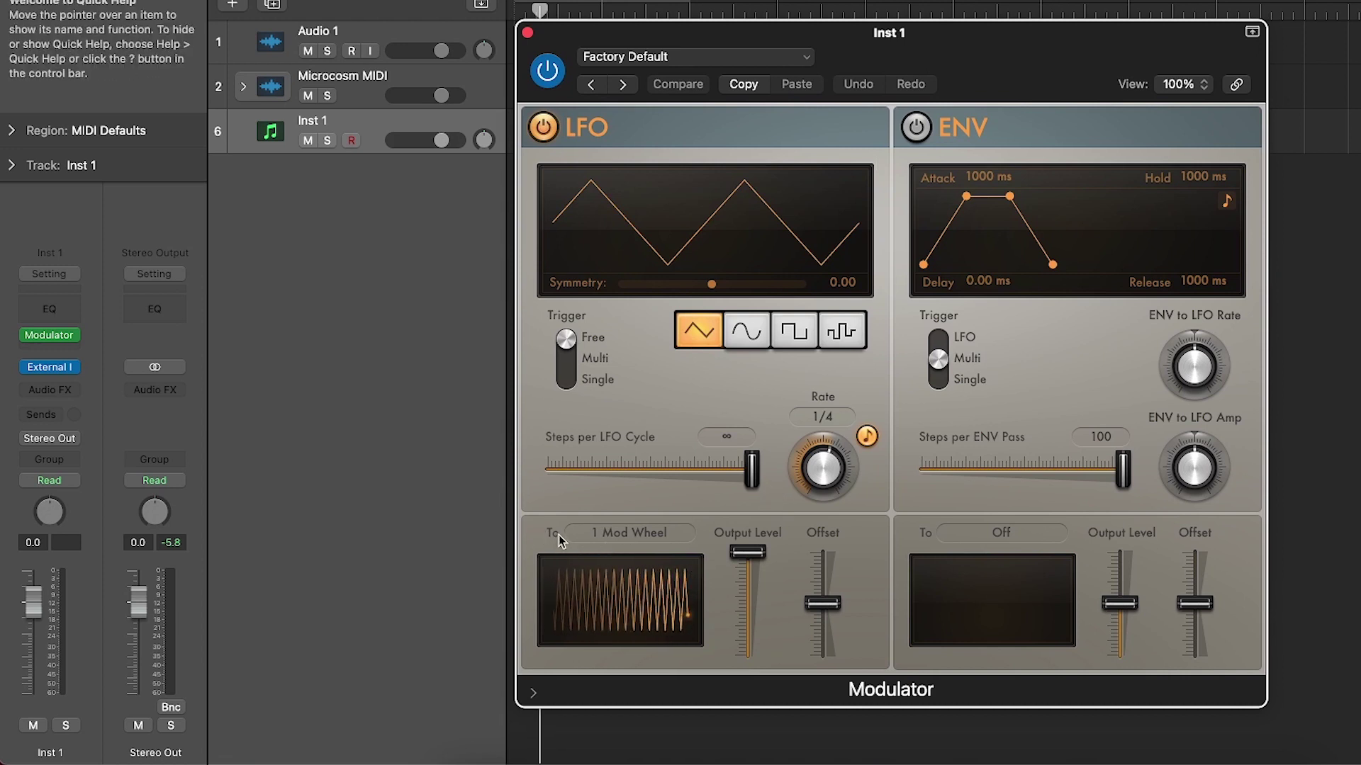
Route the Modulator's LFO to 8 Balance and set its tempo-synced rate to 1 bar.
left_click(580, 539)
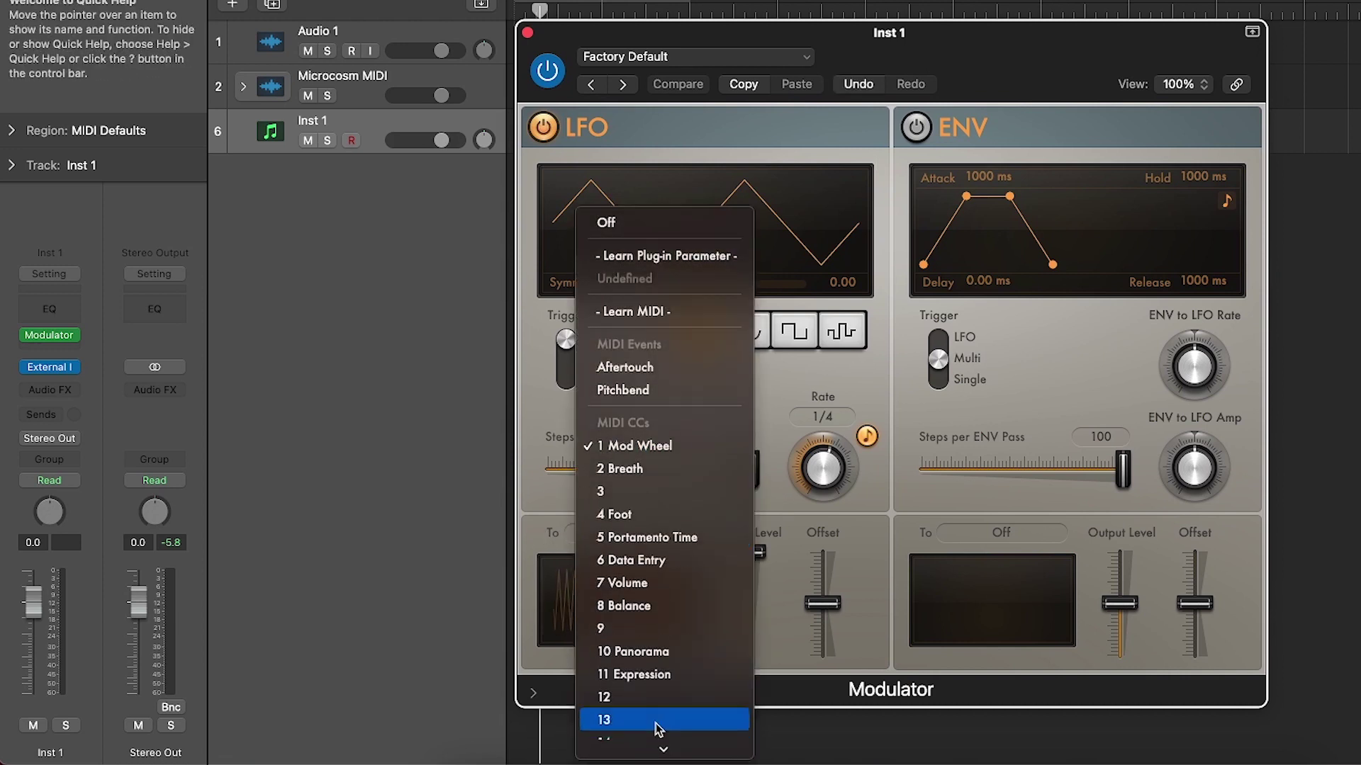
left_click(653, 608)
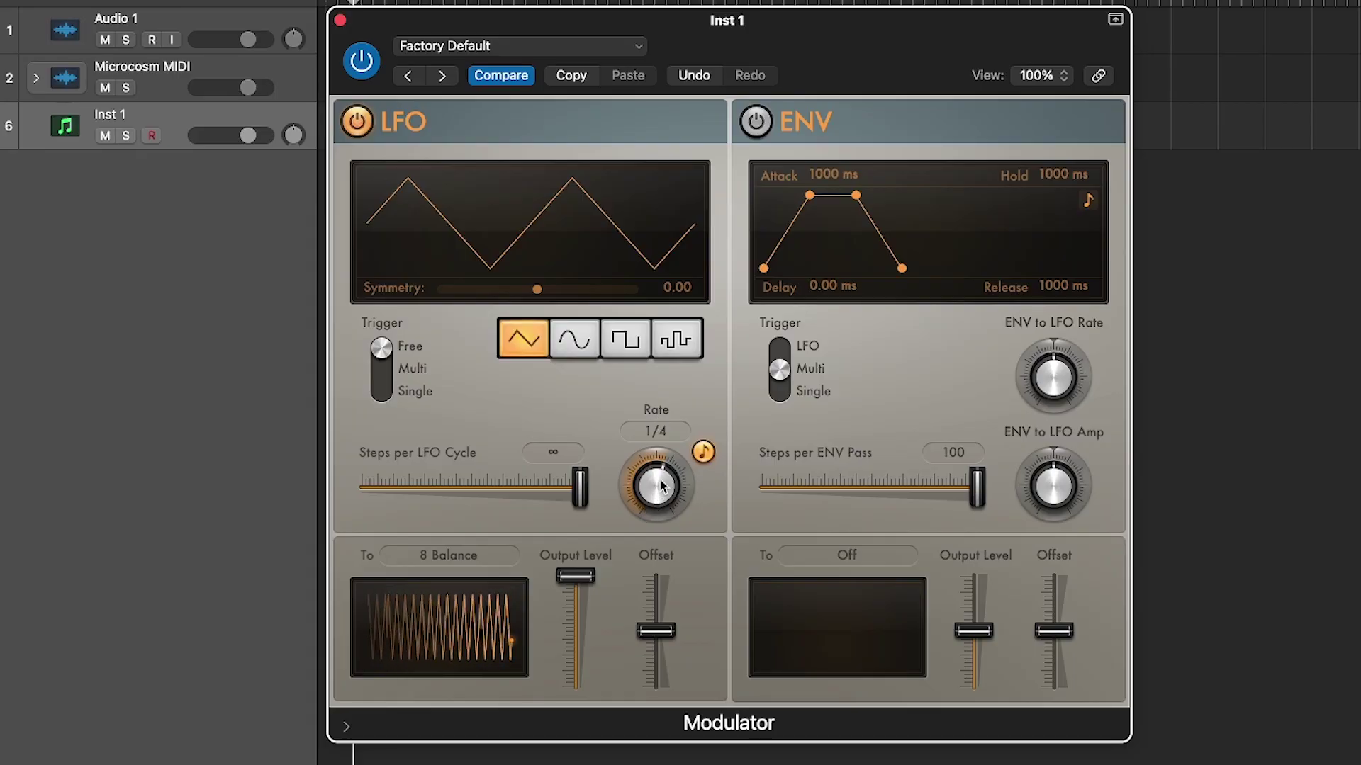
left_click_drag(661, 487, 659, 522)
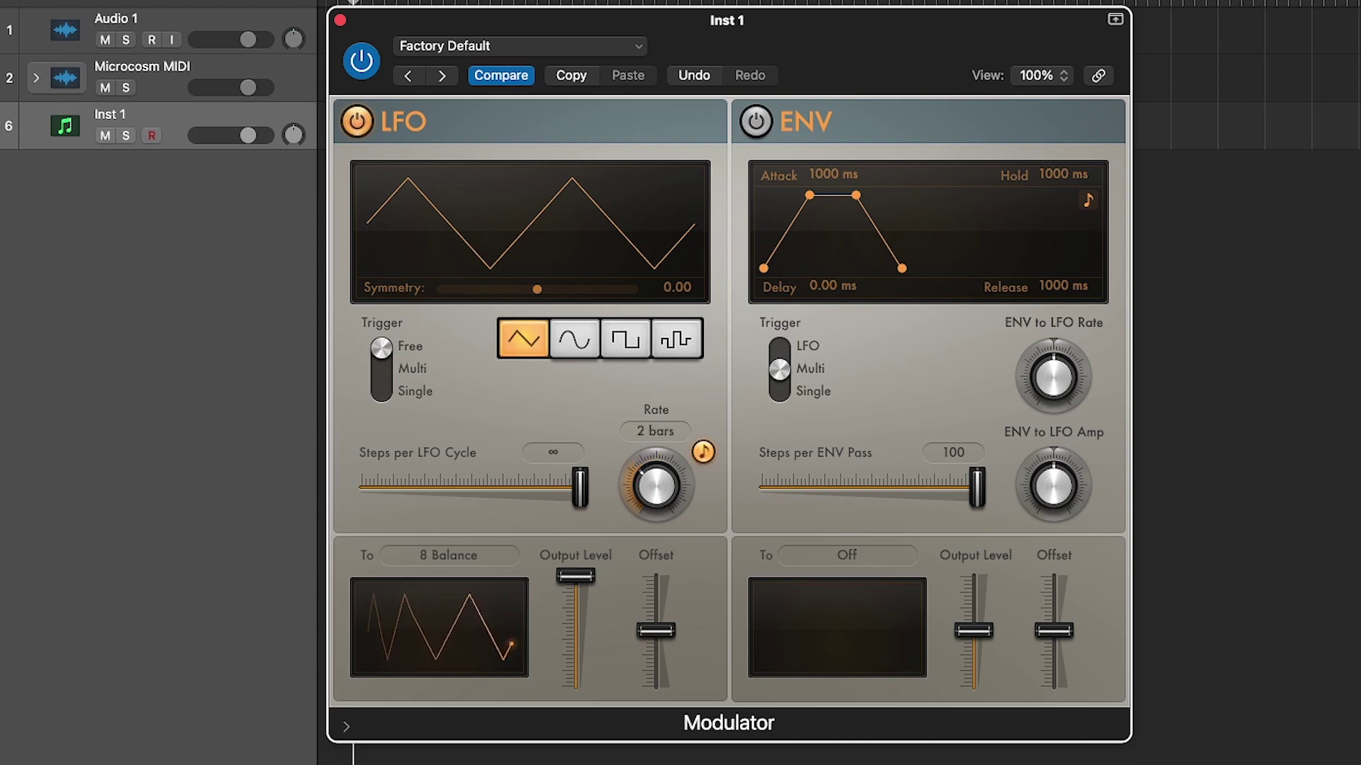
left_click(703, 452)
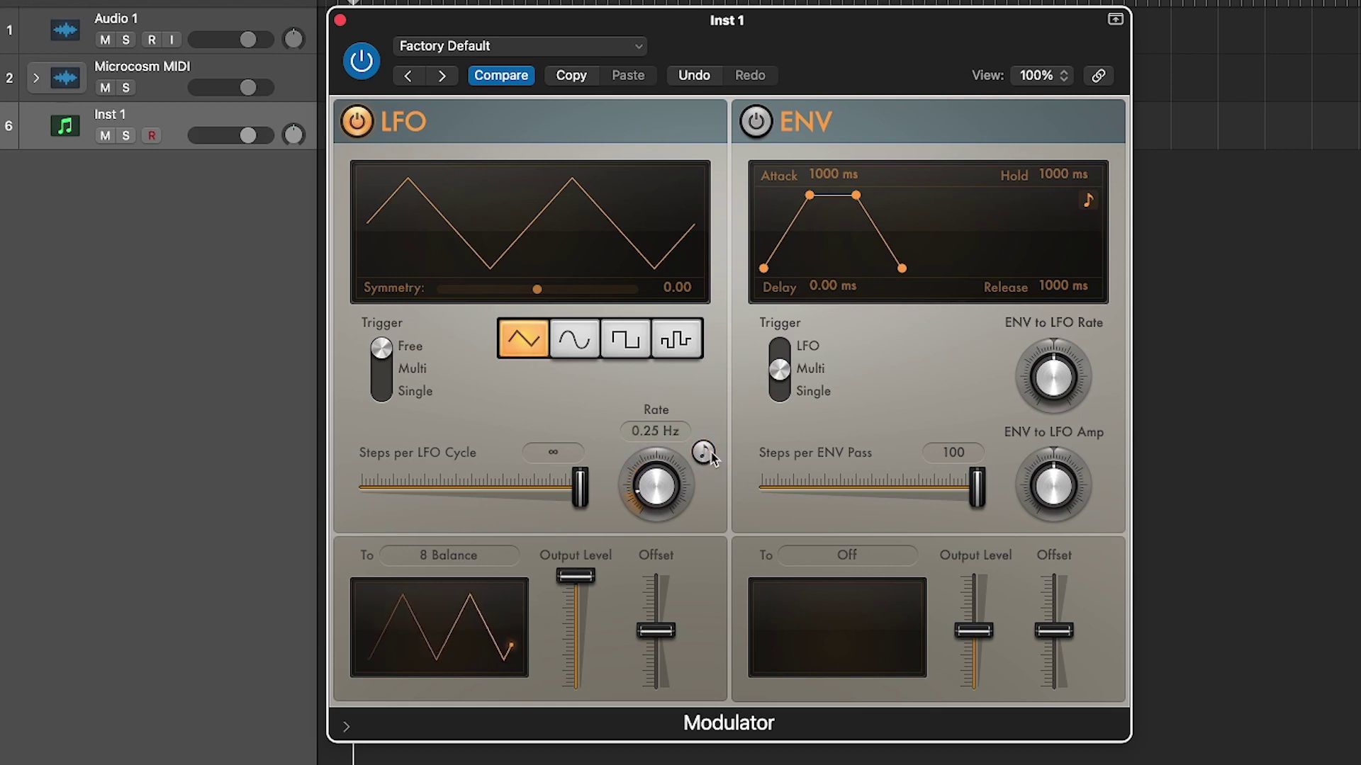
left_click(702, 452)
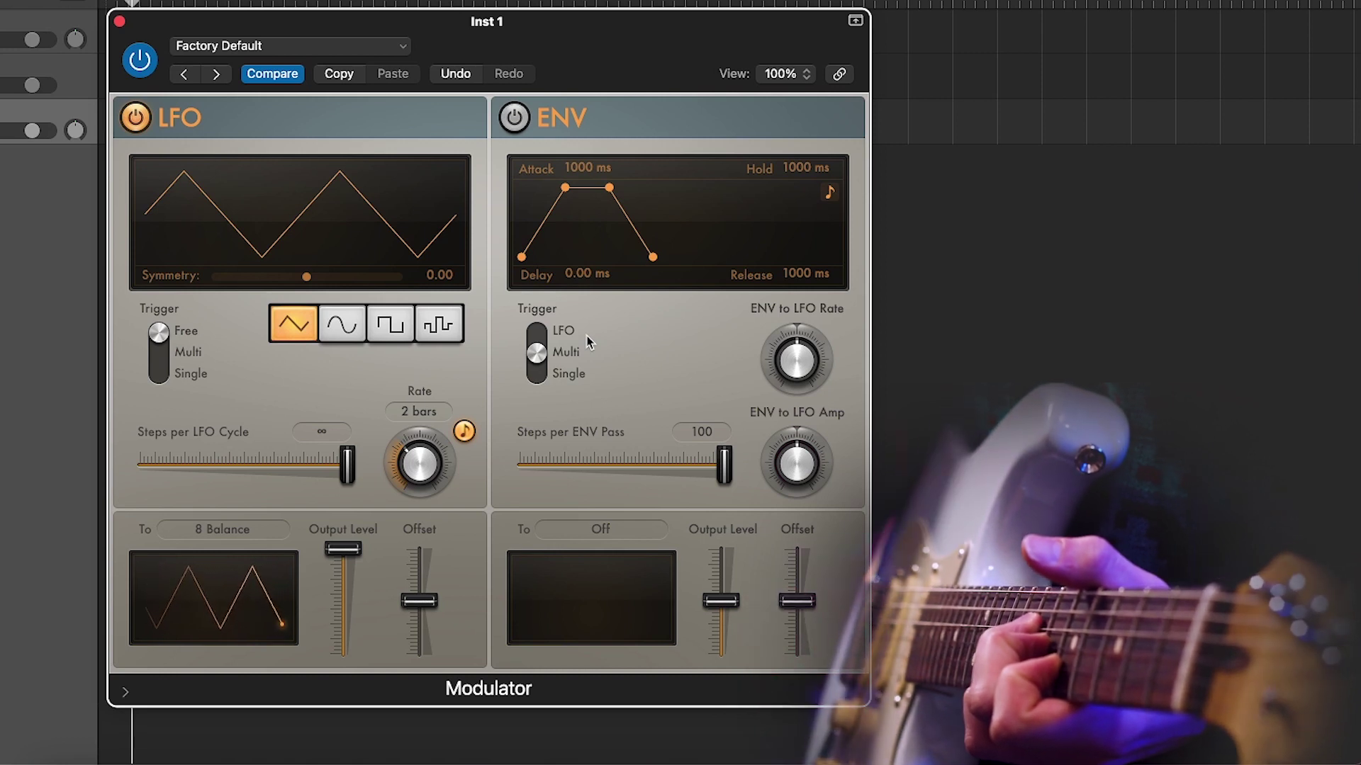
left_click_drag(426, 460, 429, 455)
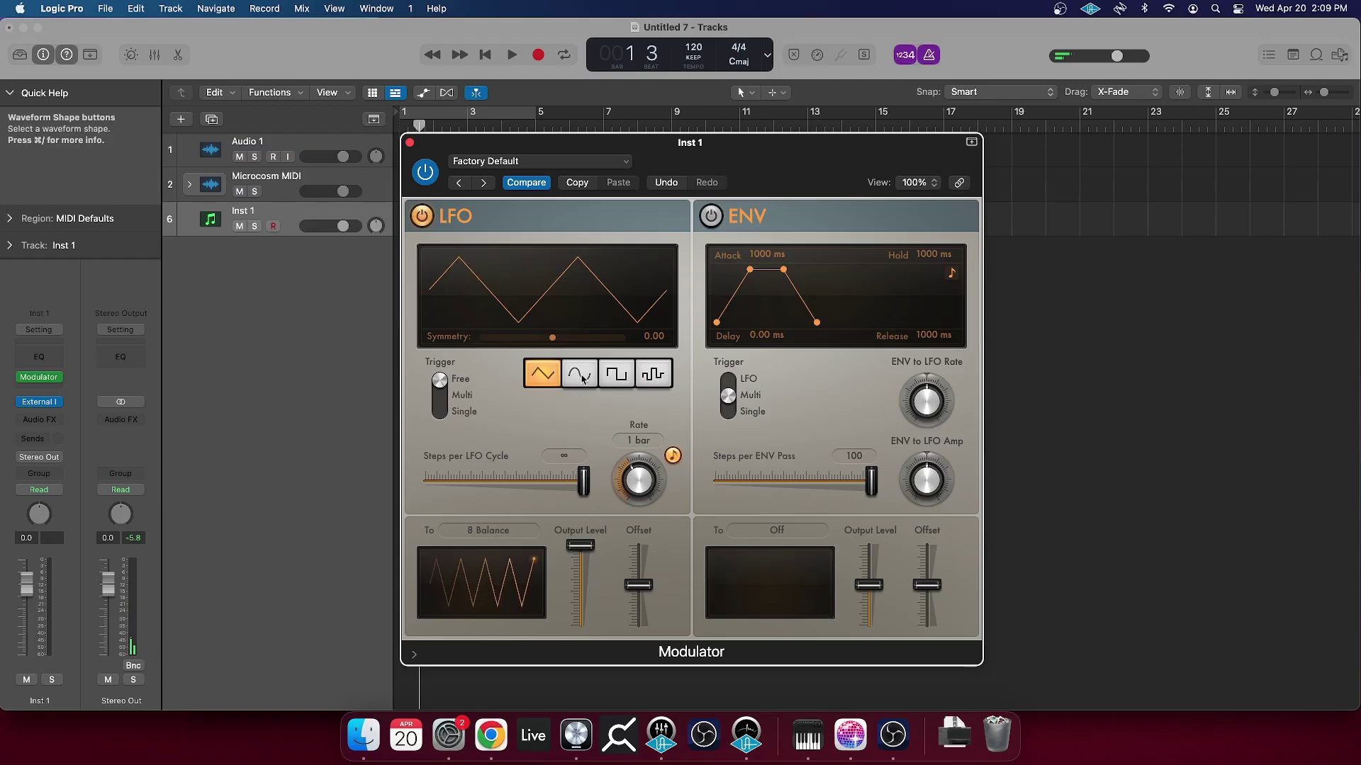
Try the LFO's sine, square and random waveforms along with the smoothing control, and return to the triangle wave.
left_click(348, 331)
left_click(617, 381)
left_click(634, 383)
left_click(543, 374)
mouse_move(583, 480)
left_mouse_down()
mouse_move(451, 486)
mouse_move(583, 485)
left_mouse_up()
left_click(652, 376)
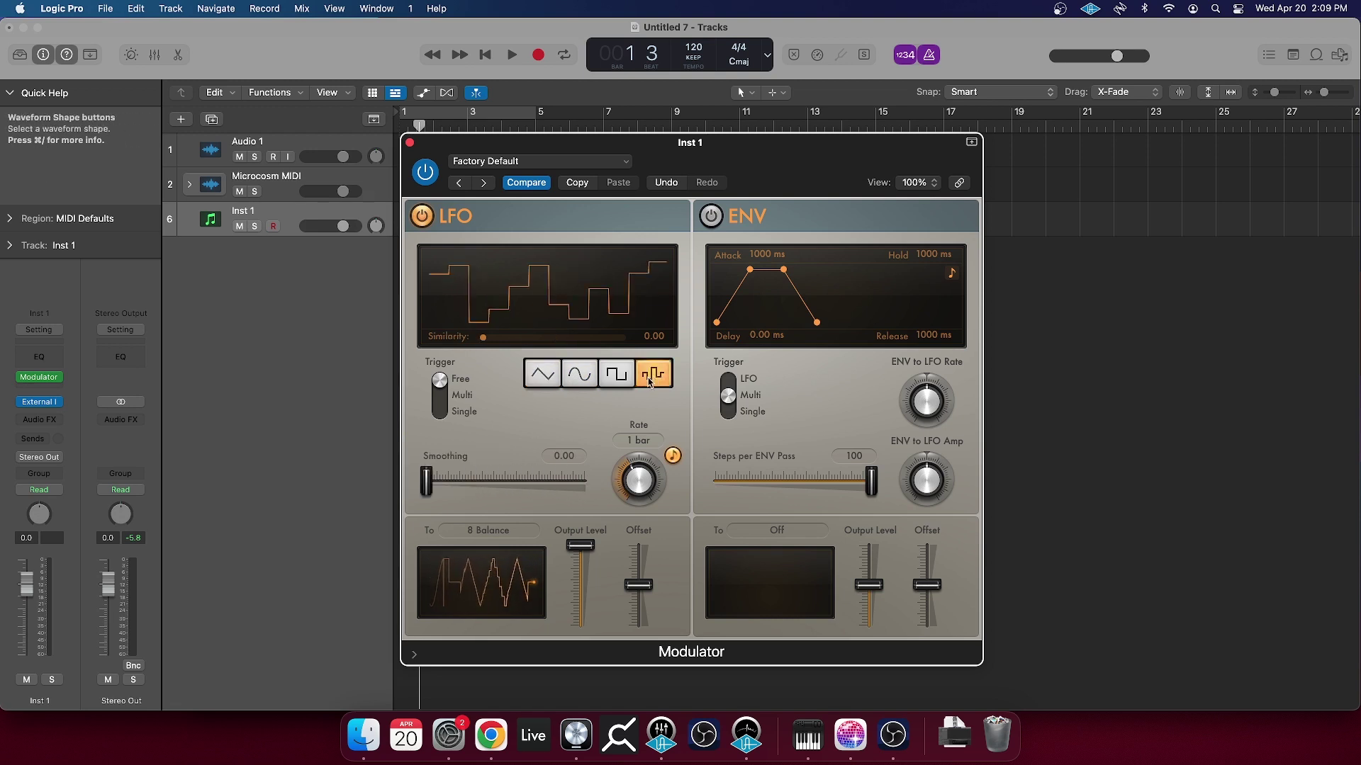
left_click_drag(426, 482, 297, 486)
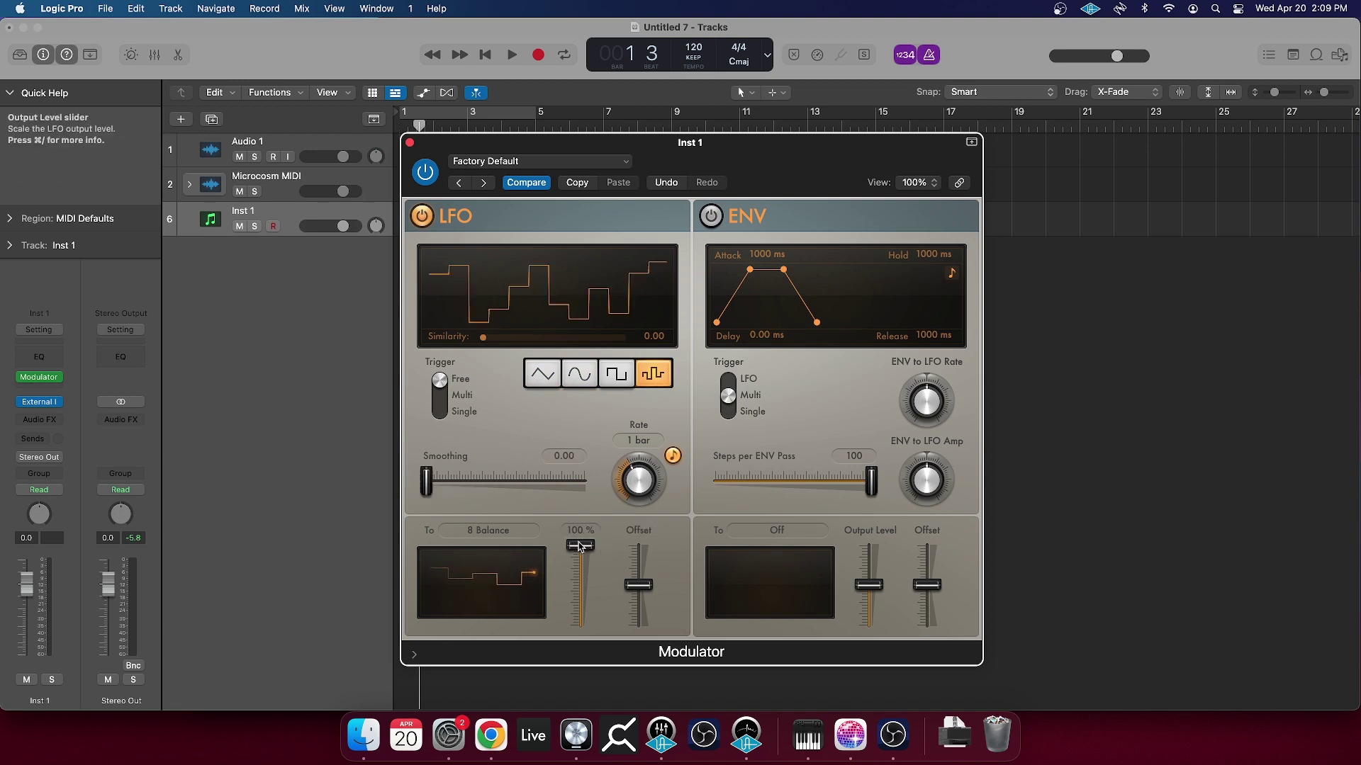
left_click(542, 374)
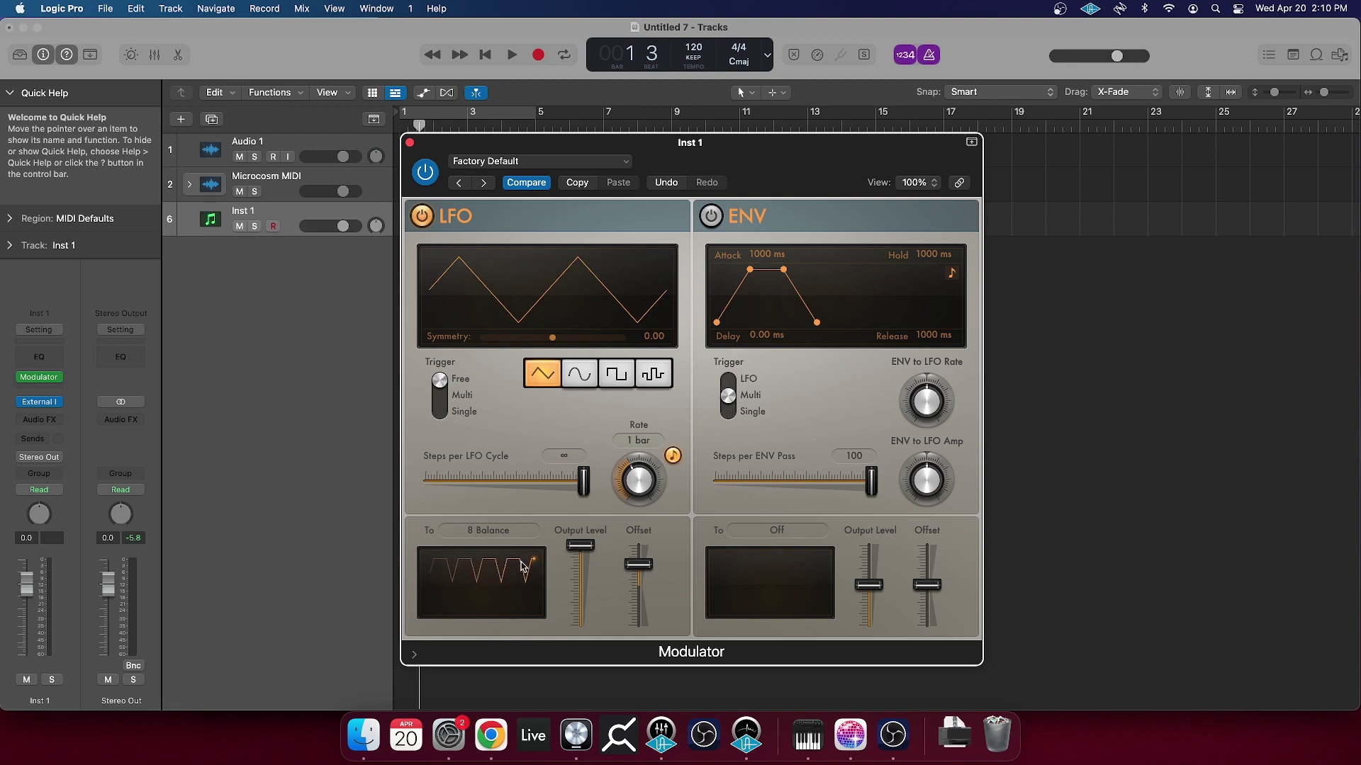
Retarget the LFO to 10 Panorama with the random waveform, a 1/8 rate, a raised output level and a -5% offset.
left_click(579, 550)
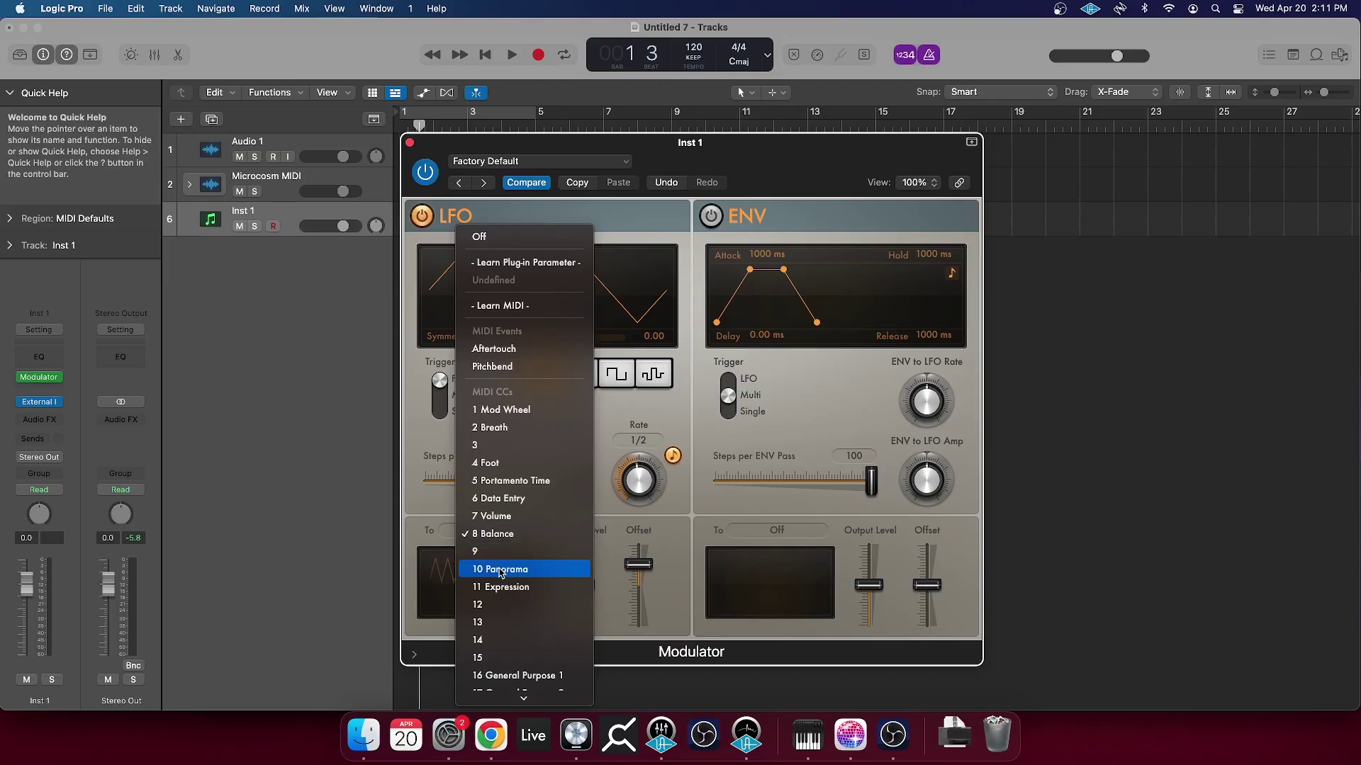
left_click(500, 572)
left_click(650, 380)
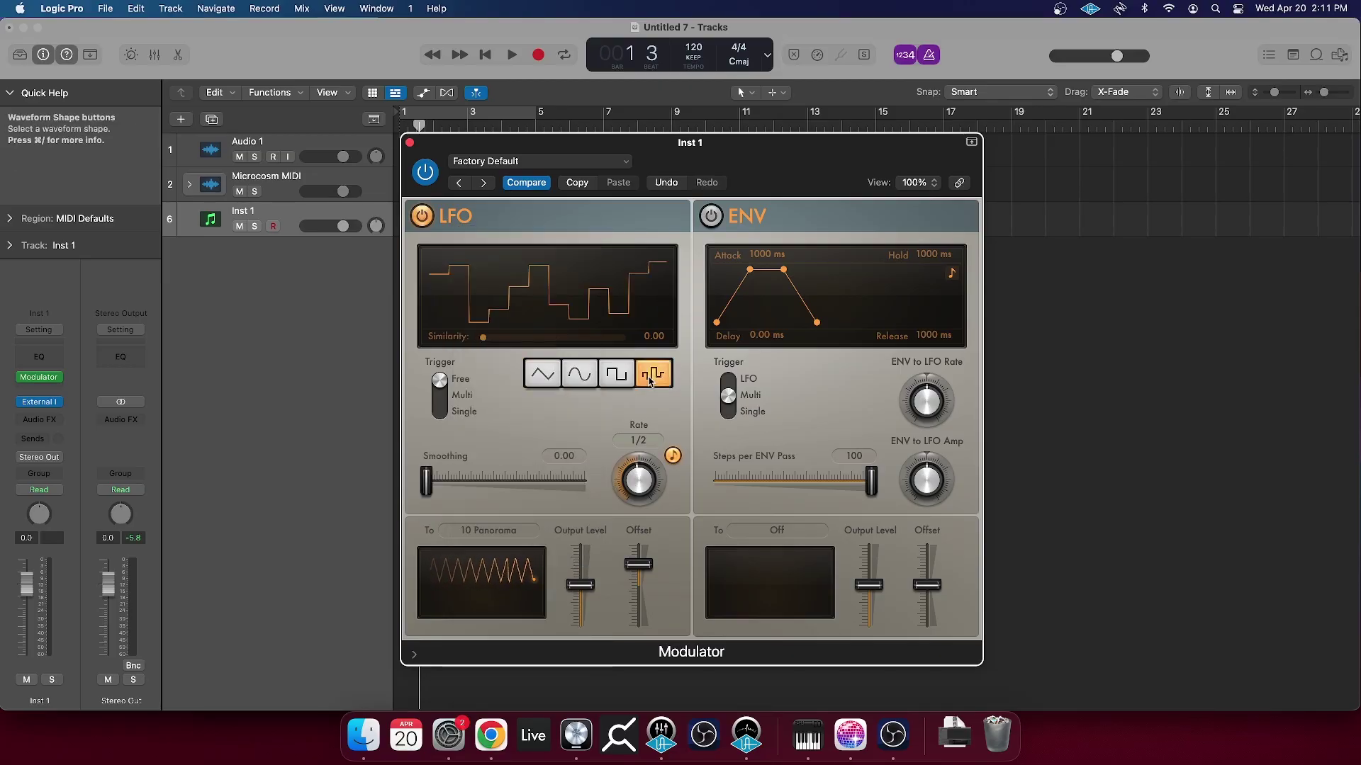
left_click_drag(580, 585, 646, 601)
left_click_drag(647, 473, 647, 459)
left_click_drag(638, 599, 639, 587)
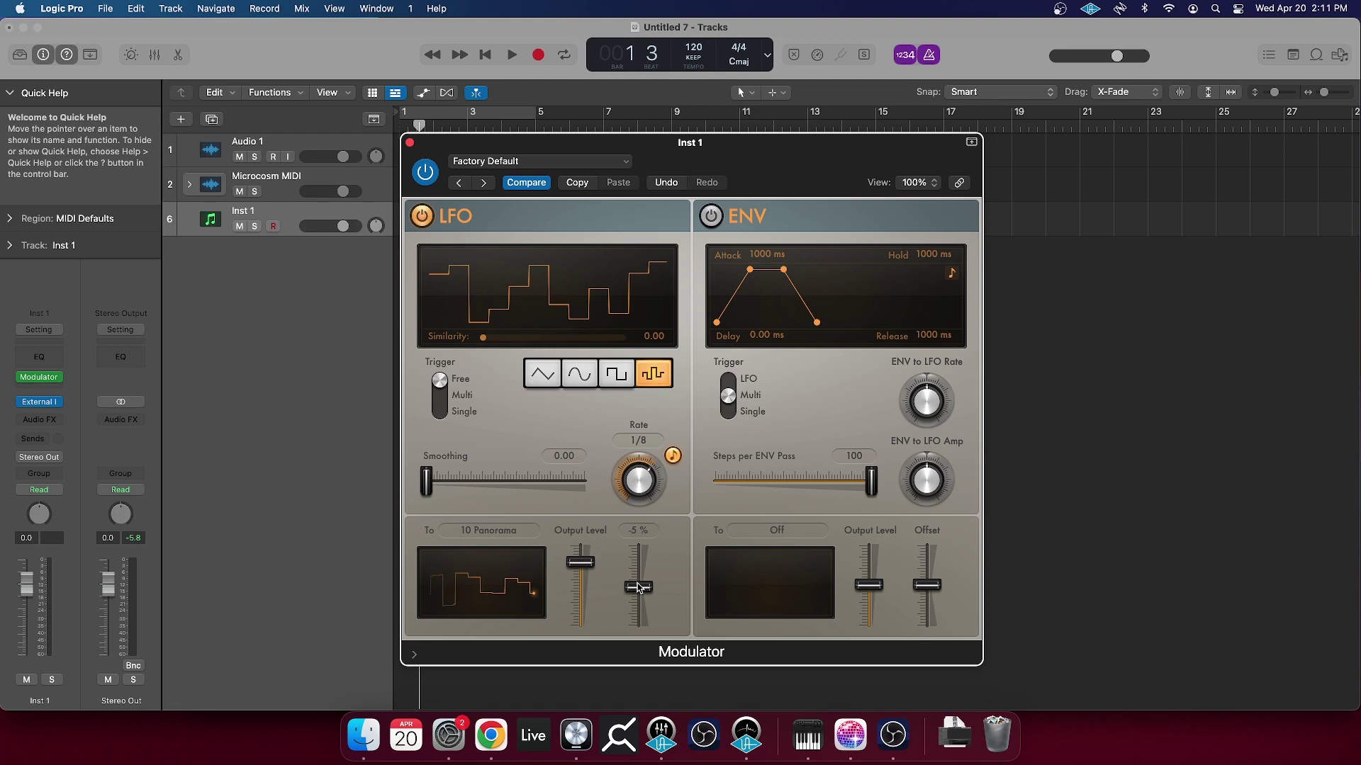
key("super+w")
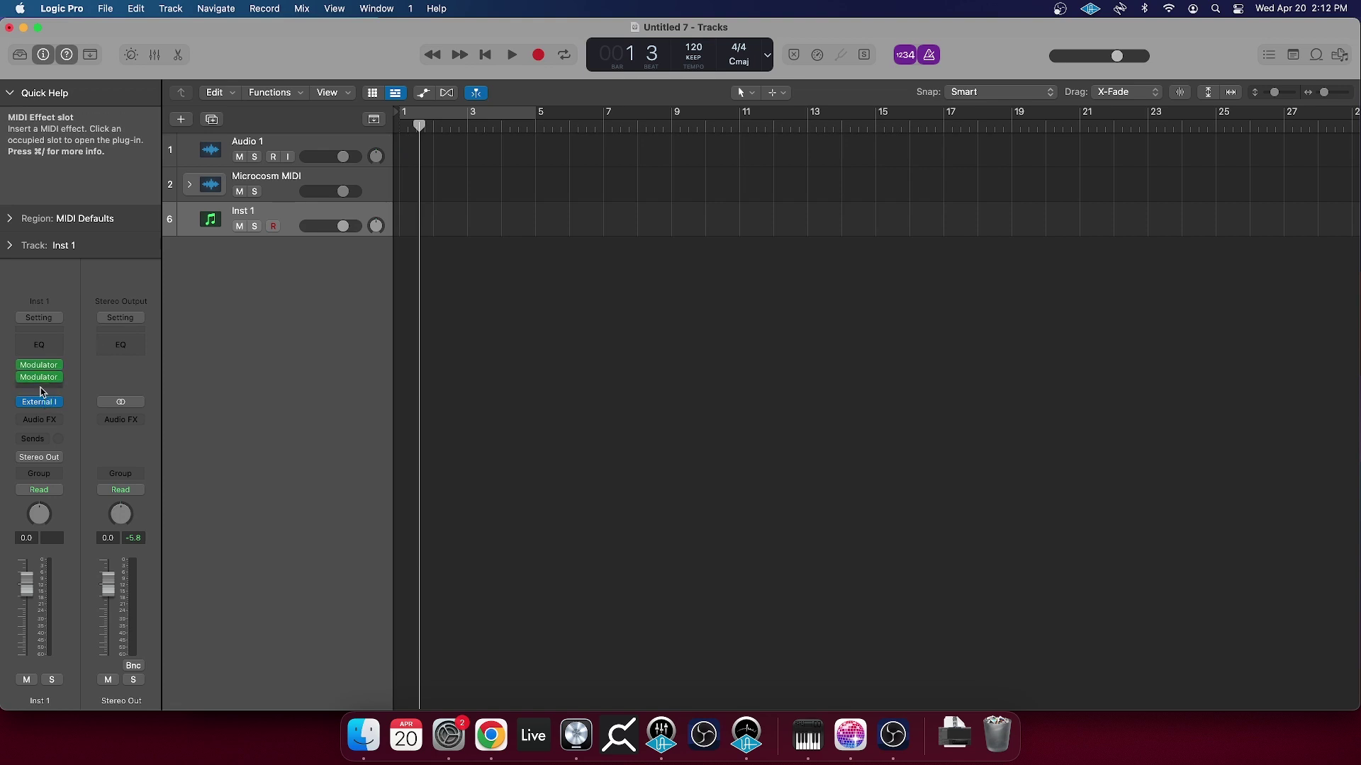
Set the second Modulator's LFO to target 6 Data Entry with a triangle wave at 1.5 bars, and raise its offset slightly.
left_click(39, 377)
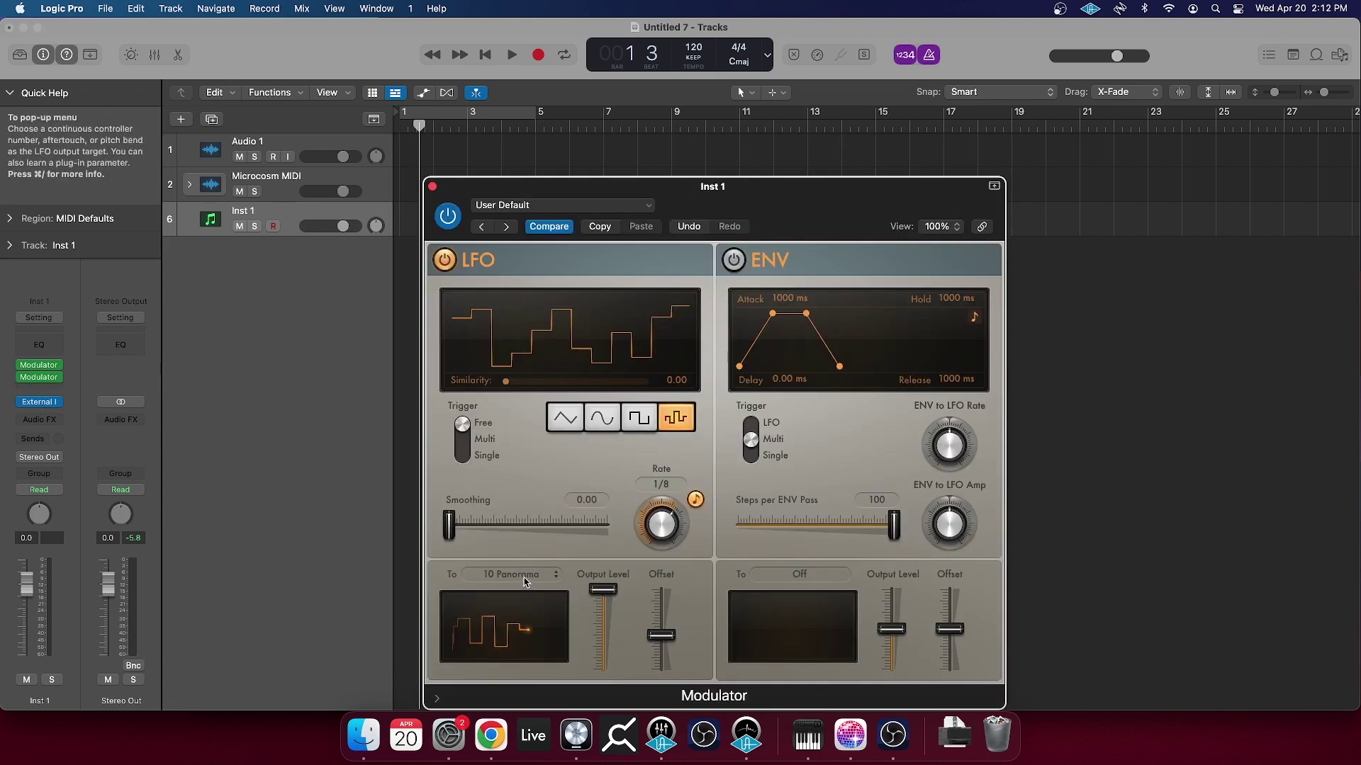
left_click(525, 577)
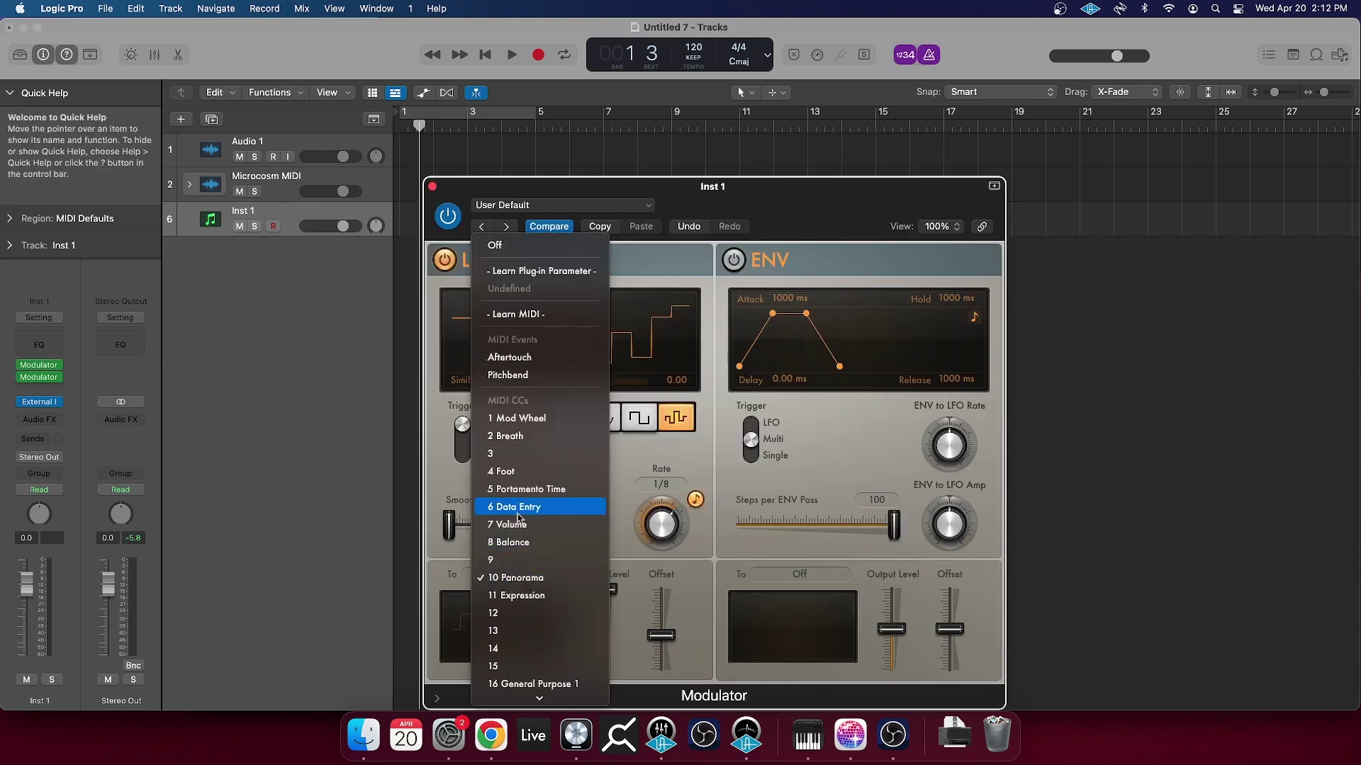
left_click(516, 507)
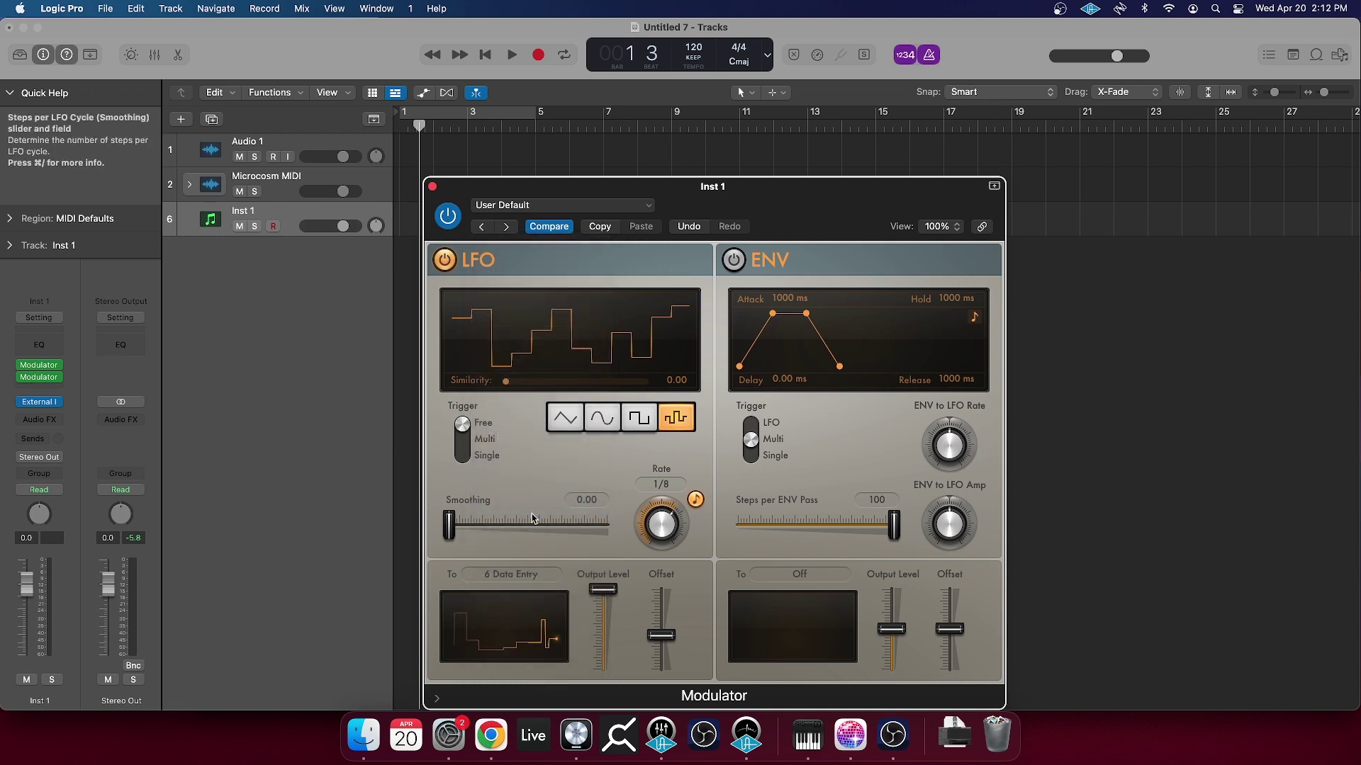
left_click(565, 418)
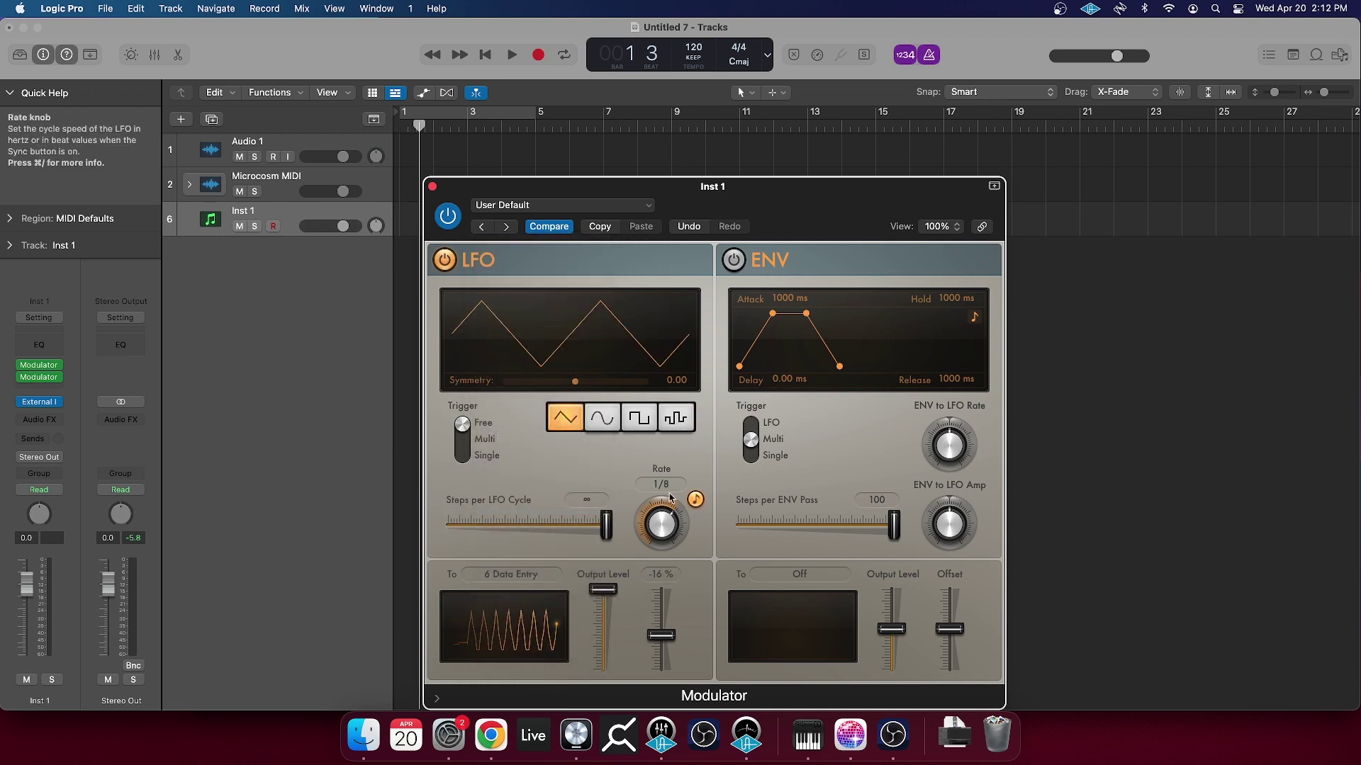
left_click_drag(657, 525, 656, 560)
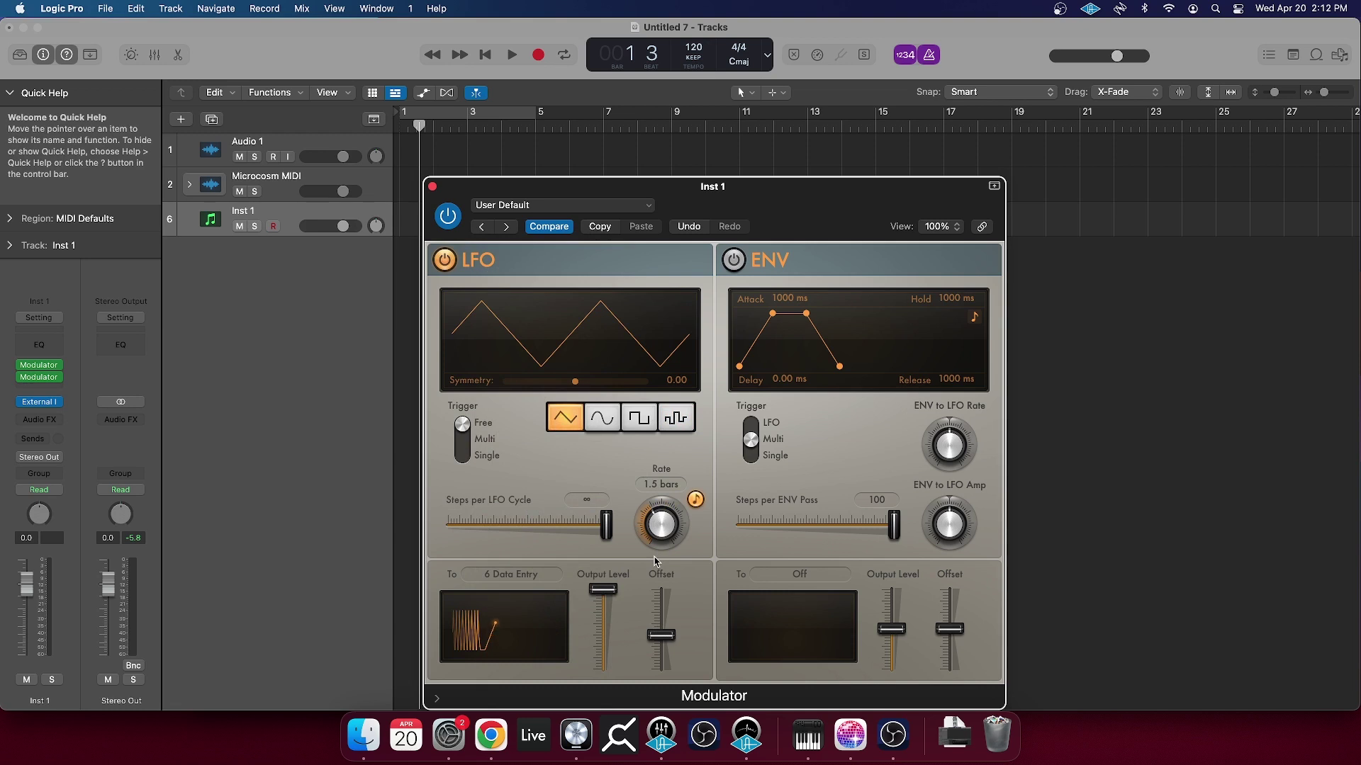
left_click_drag(669, 634, 669, 626)
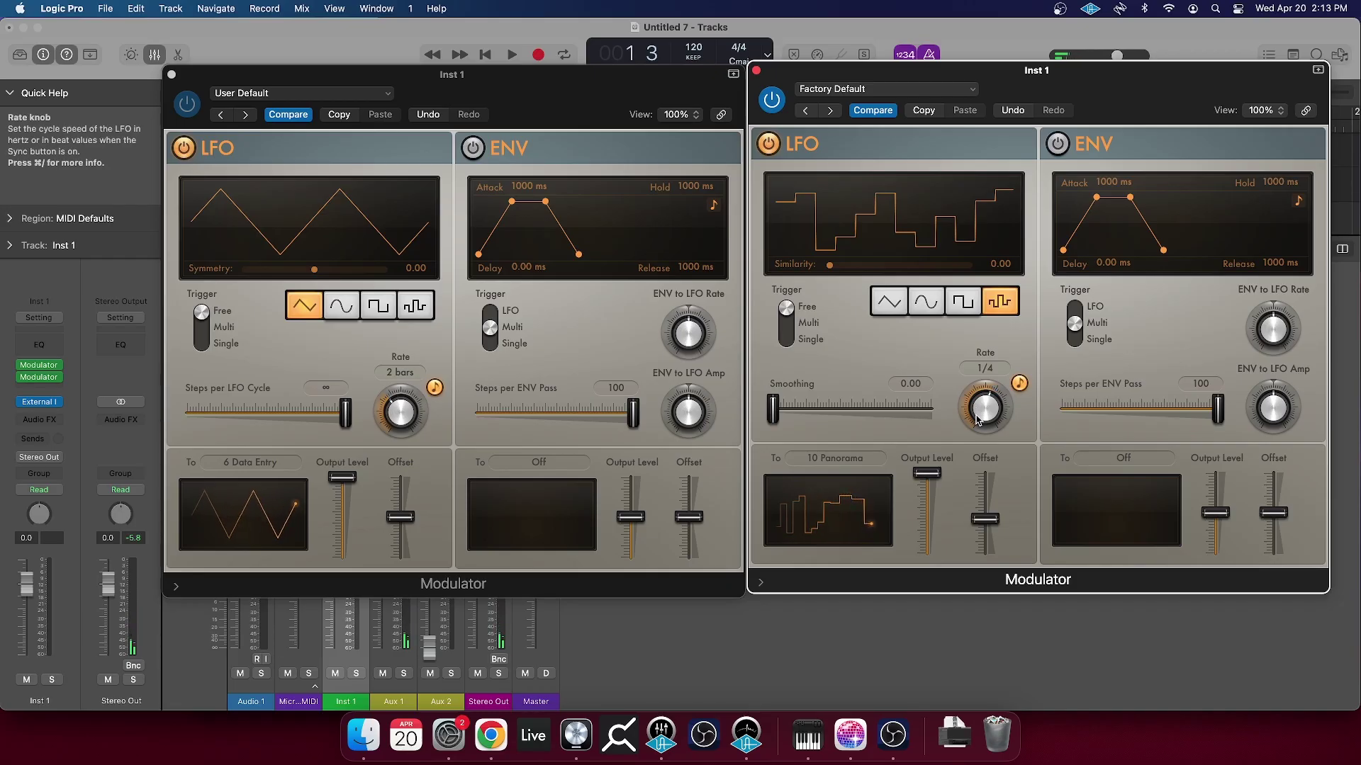
Set the Panorama Modulator's LFO rate to 1/2 and adjust its offset and output level.
left_click_drag(976, 418, 980, 423)
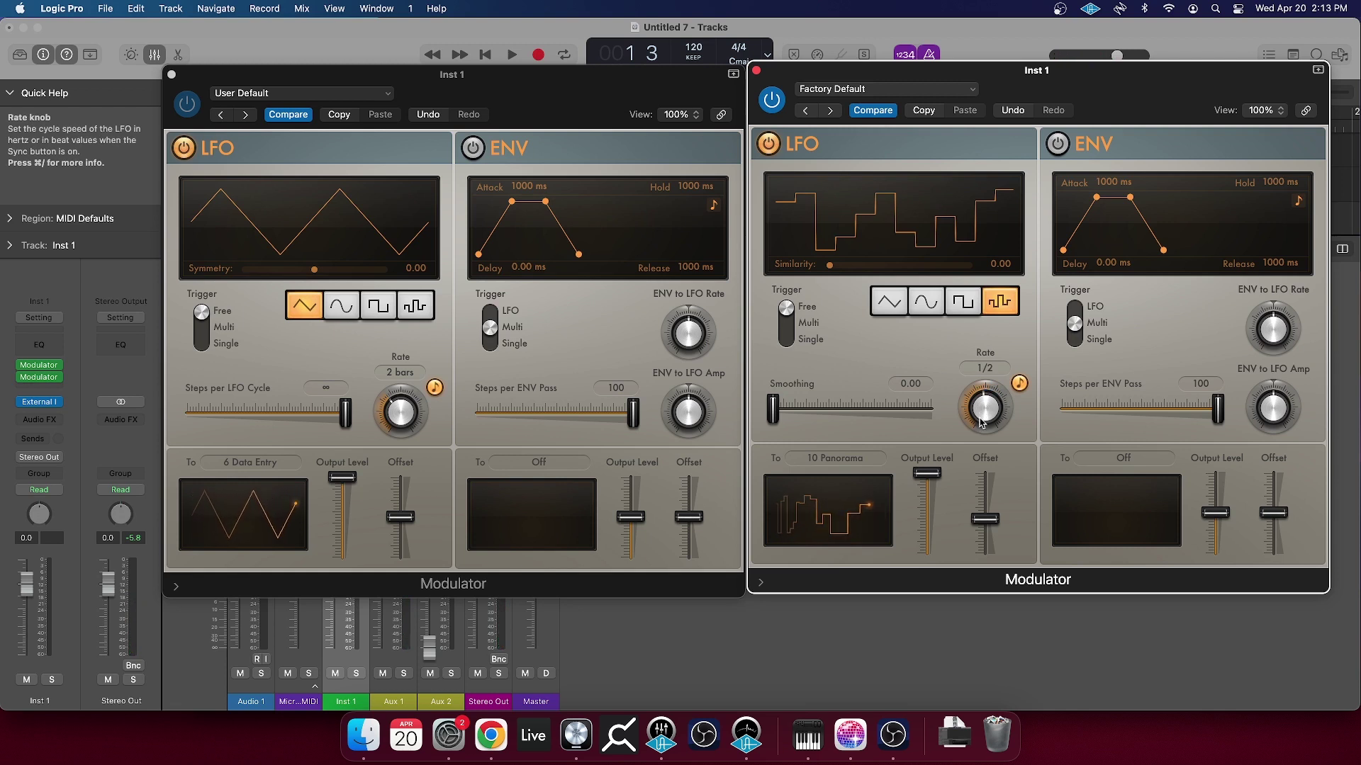
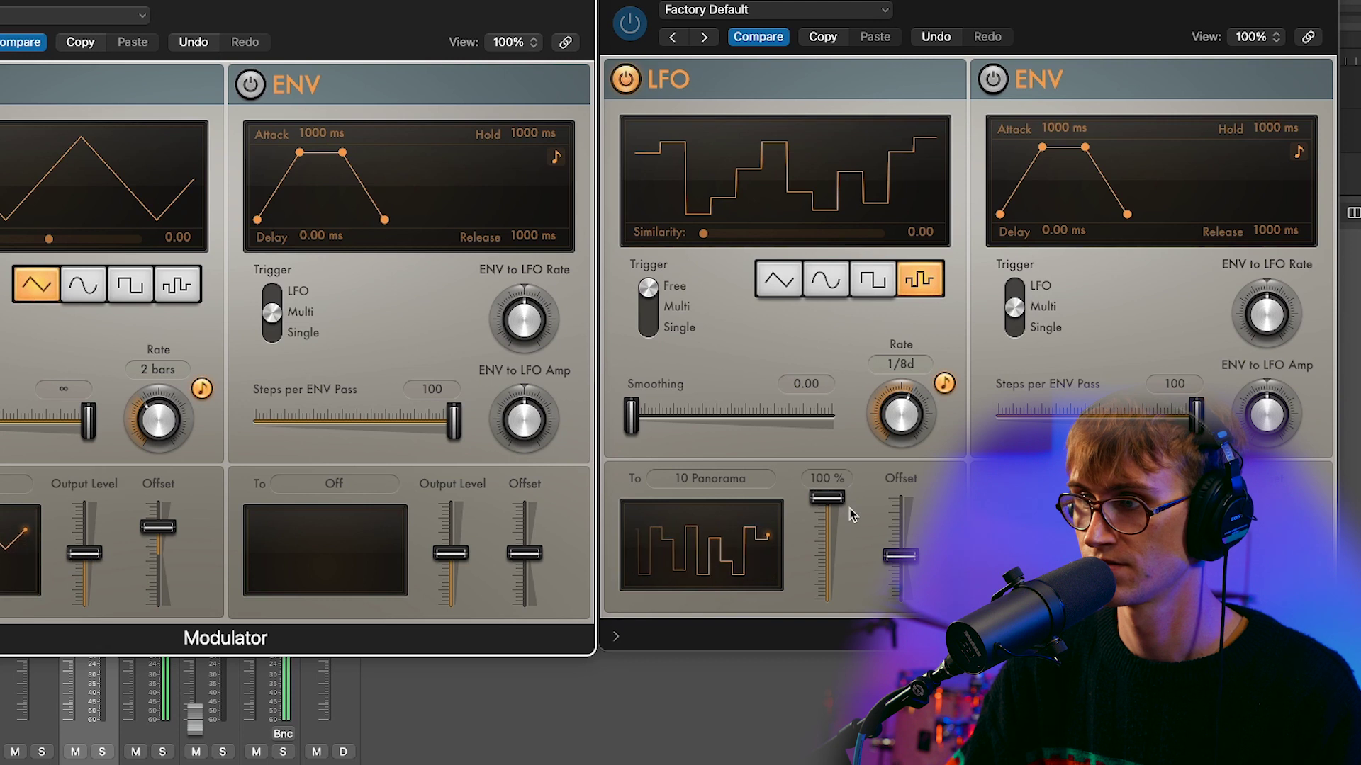
left_click_drag(912, 456, 909, 432)
left_click_drag(901, 556, 831, 524)
left_click(830, 524)
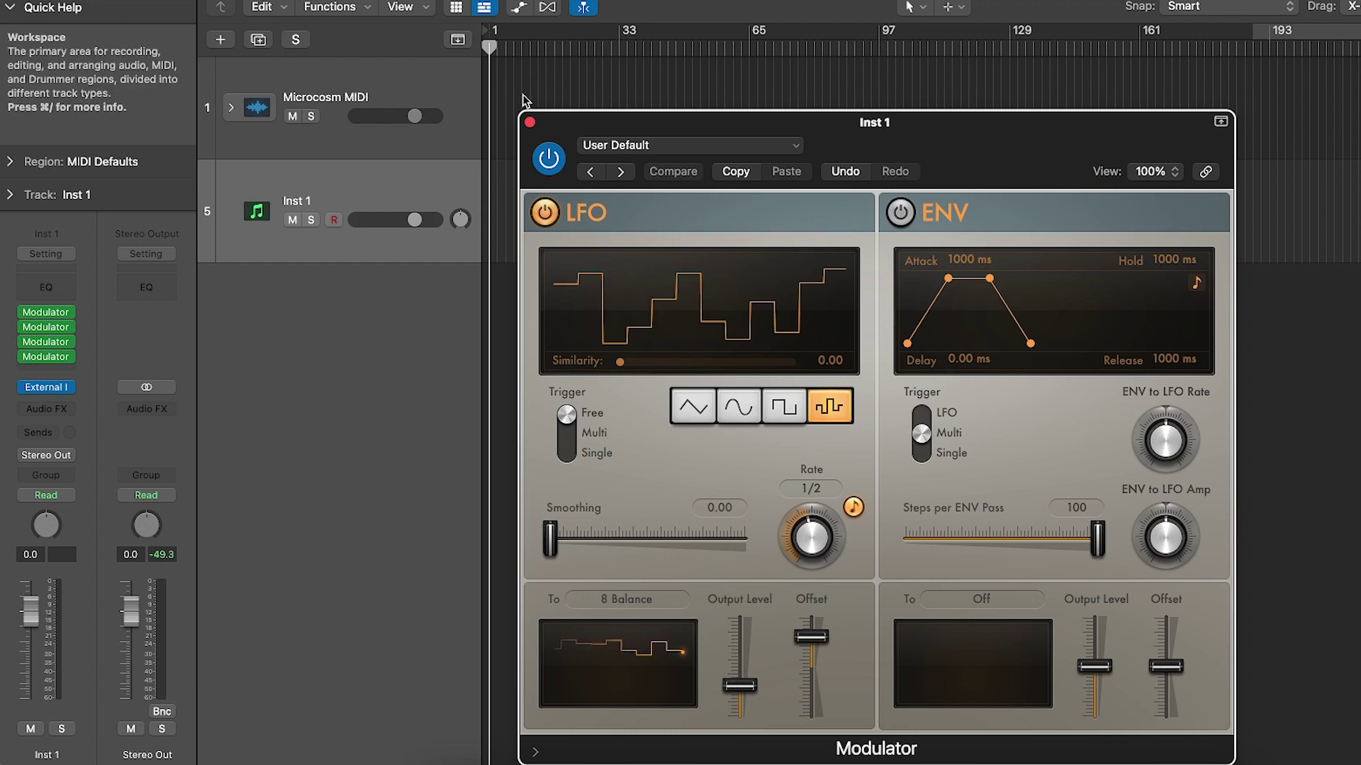
Review the target, rate and level settings of the stacked Modulators on the Inst 1 track.
left_click(530, 123)
left_click(47, 342)
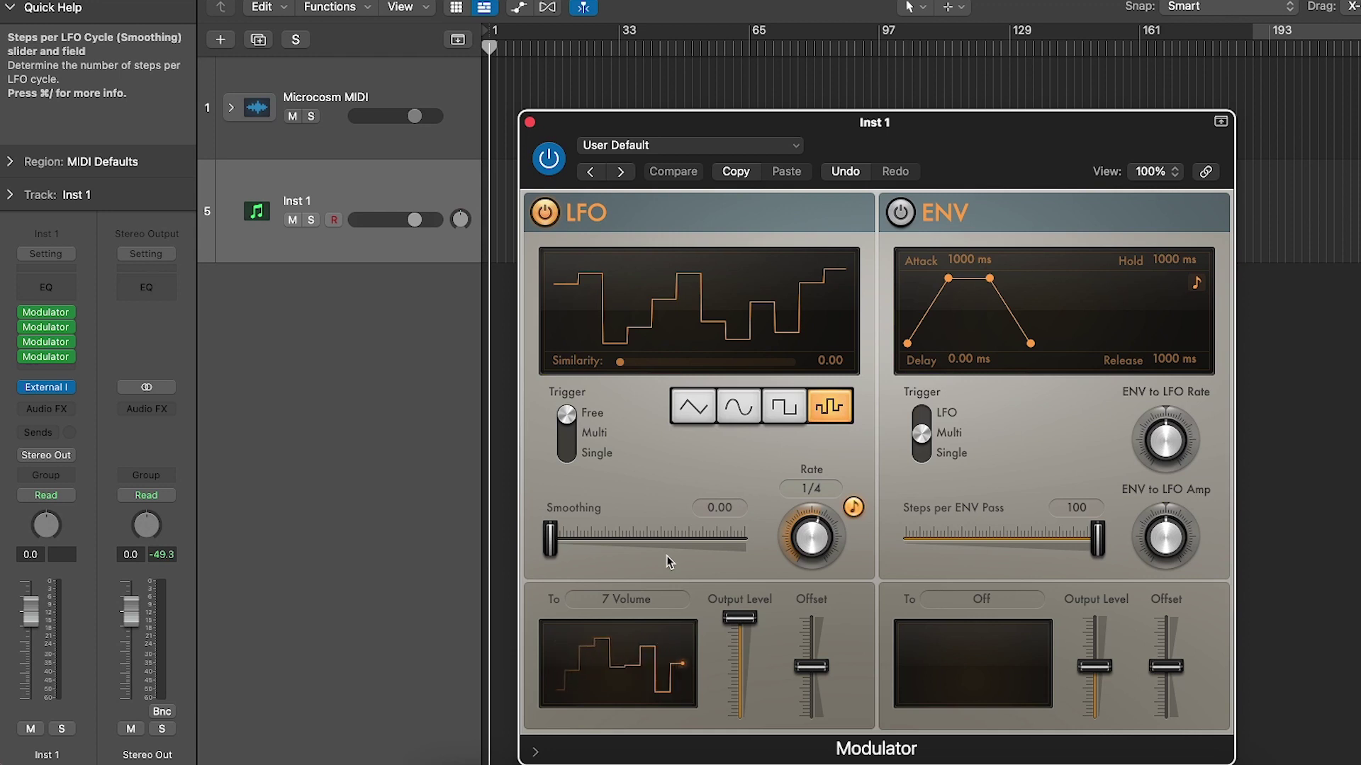
left_click(529, 122)
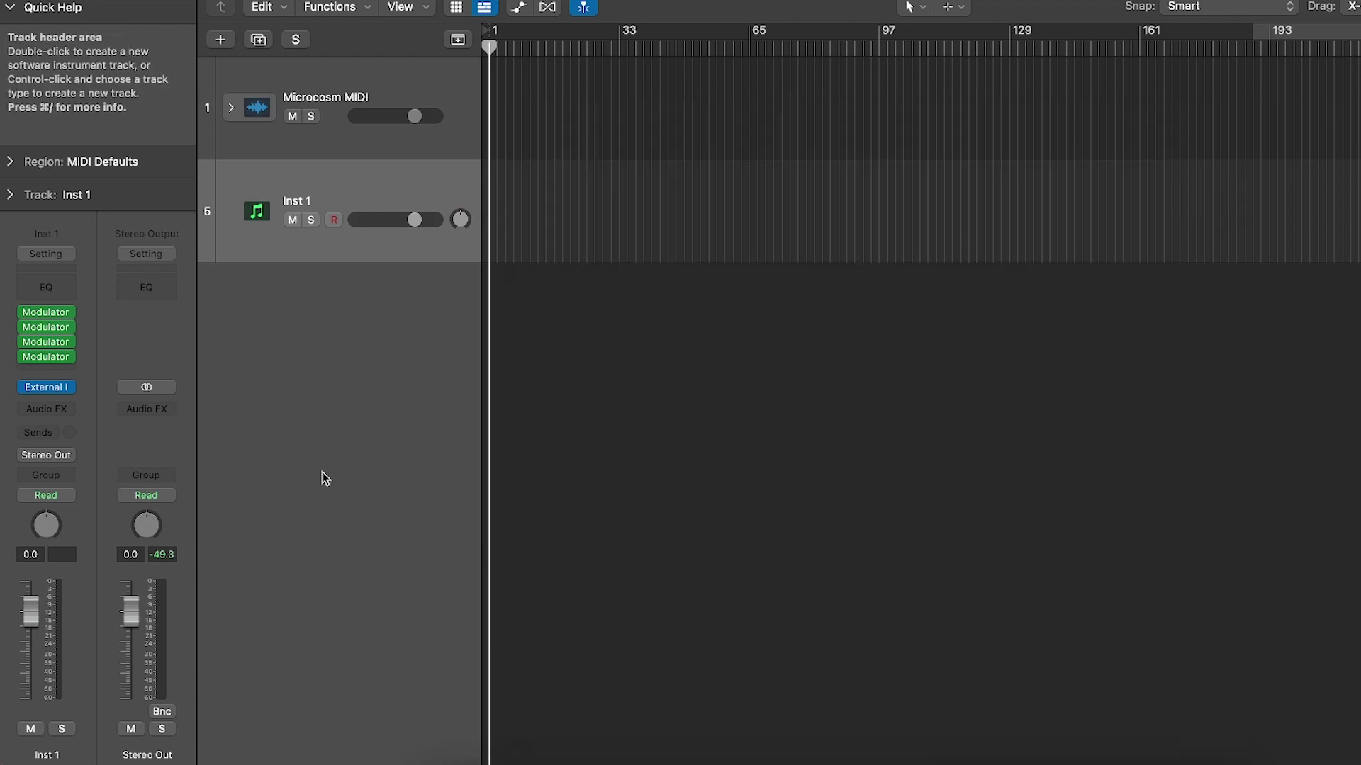
left_click(44, 356)
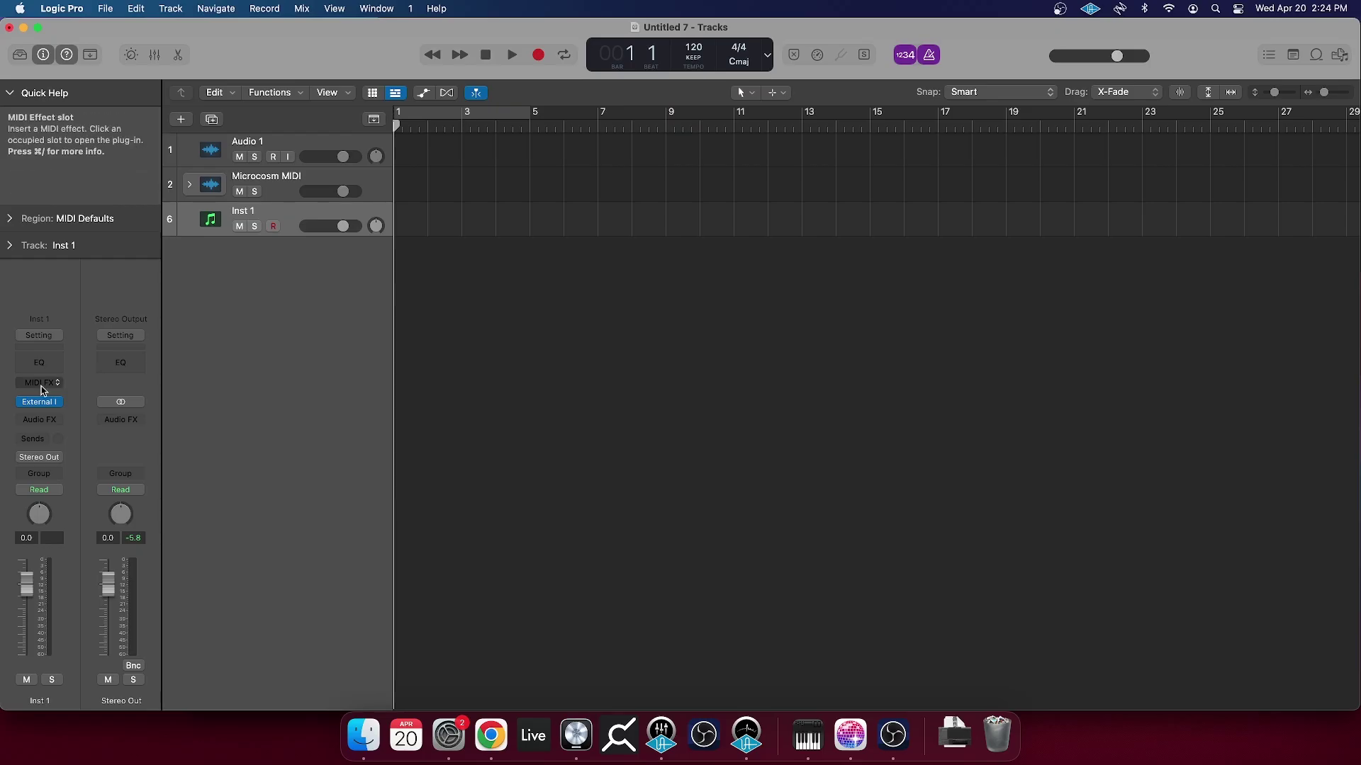
Insert the Scripter MIDI effect on the Inst 1 track and open its window.
left_click(41, 386)
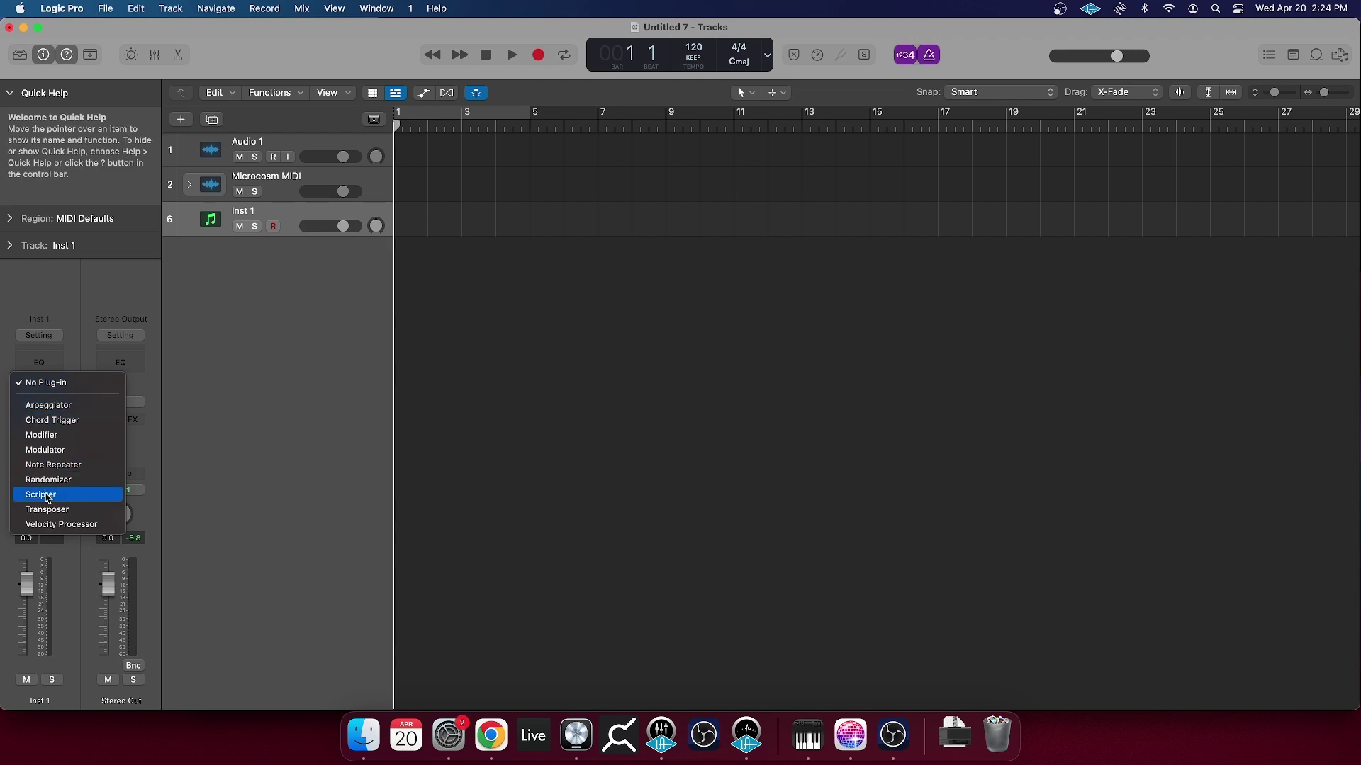
left_click(50, 495)
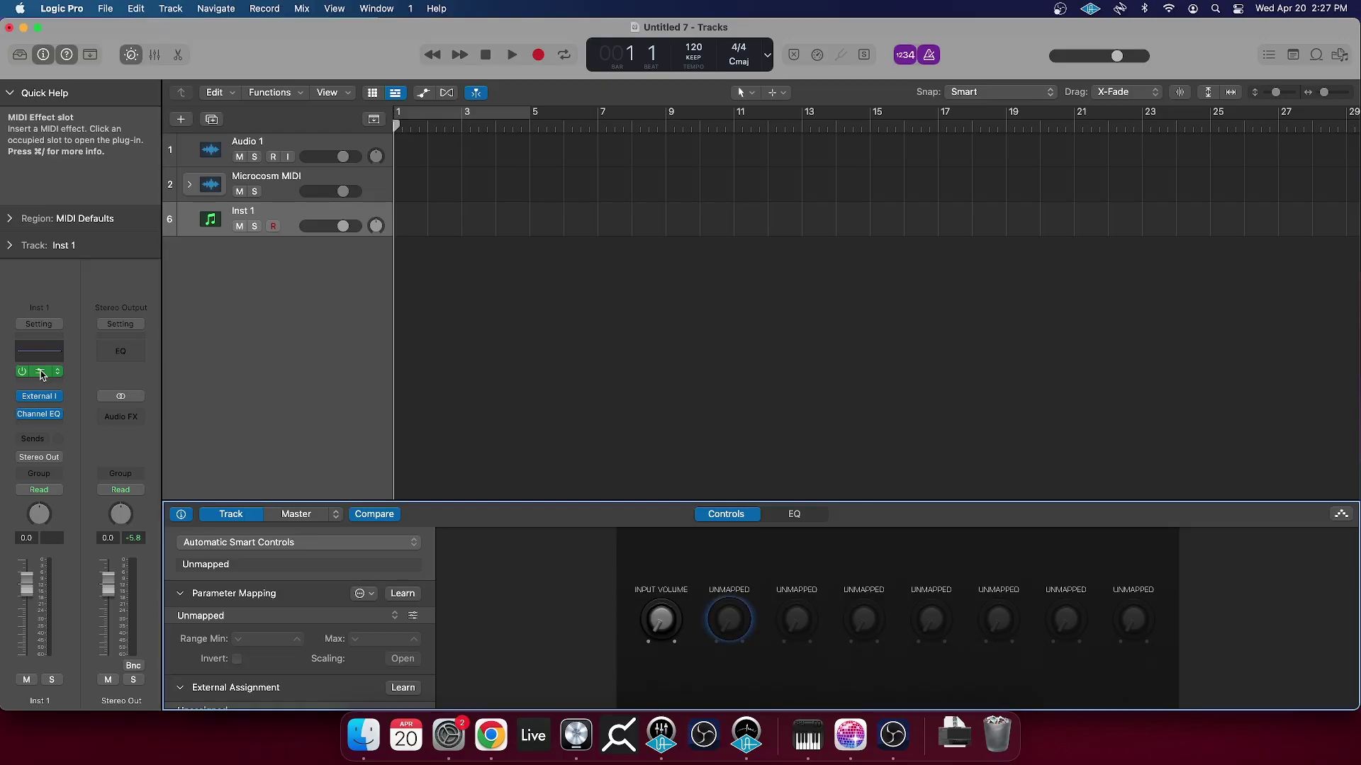
left_click(40, 372)
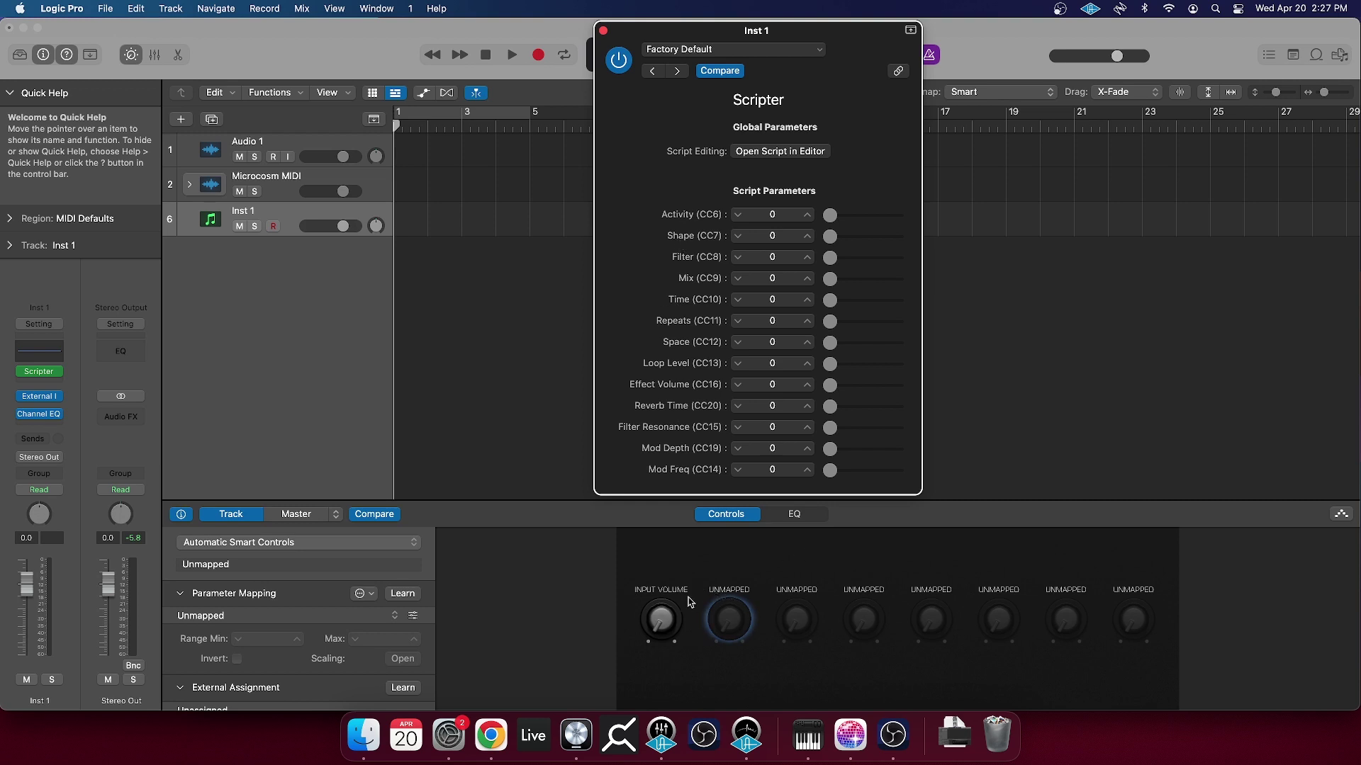
Map the first Smart Control knob to the Scripter's Activity (CC6) parameter and test the knob.
left_click(403, 594)
left_click(659, 611)
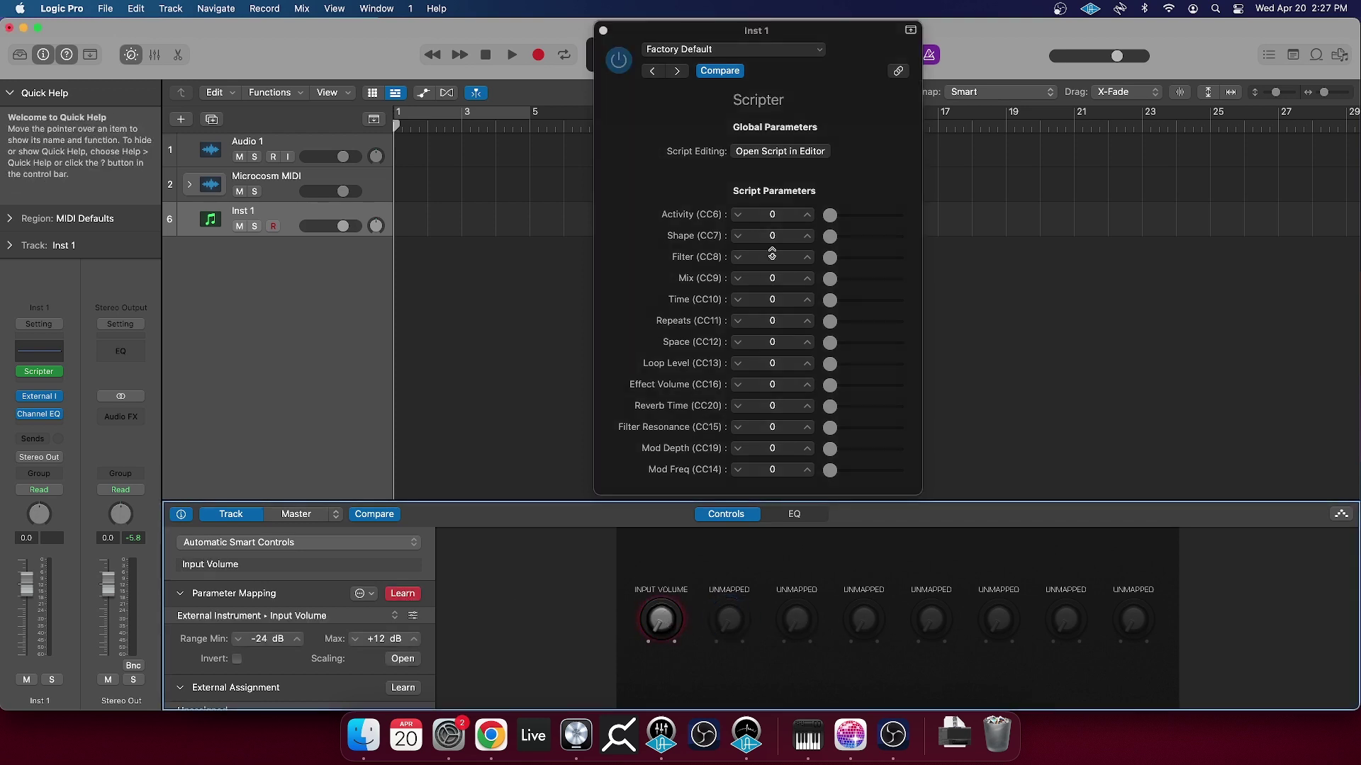
mouse_move(828, 214)
left_mouse_down()
mouse_move(852, 215)
mouse_move(828, 215)
left_mouse_up()
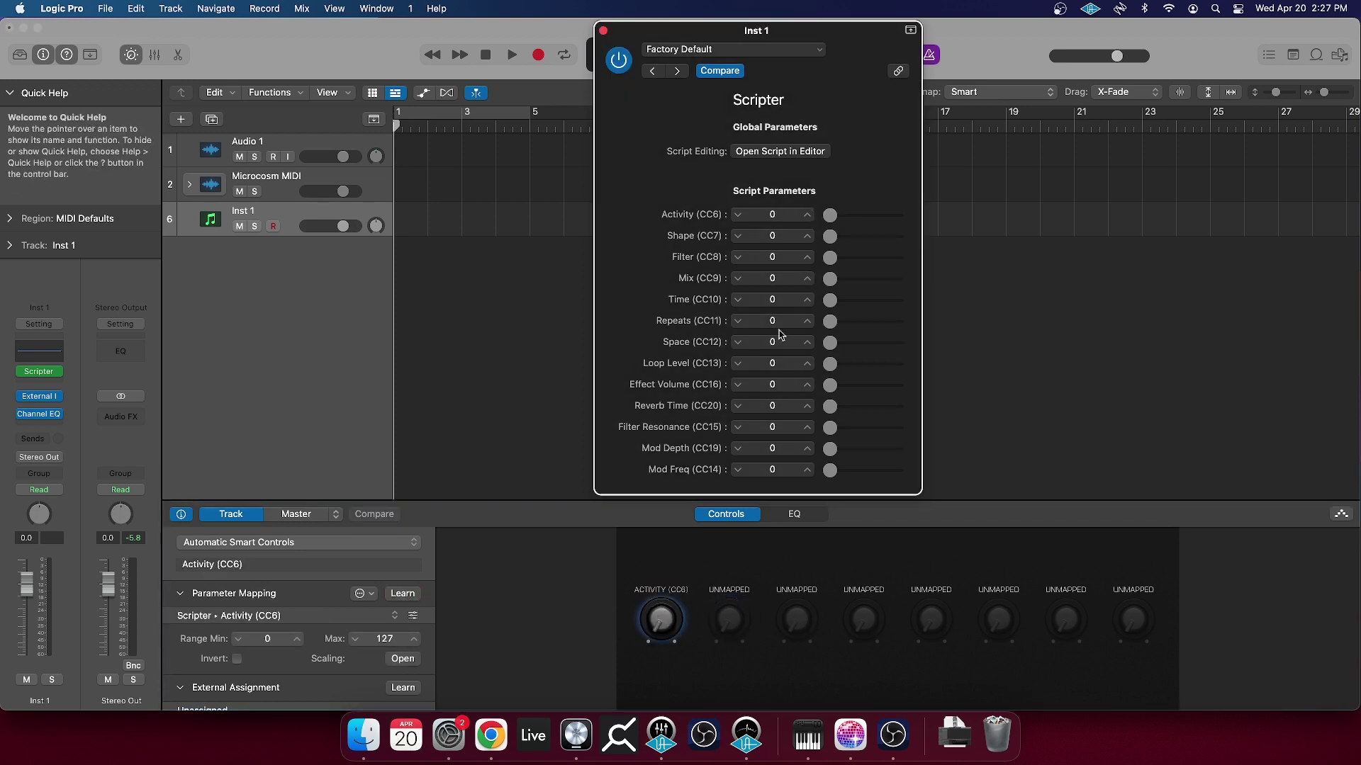
left_click_drag(660, 630, 650, 661)
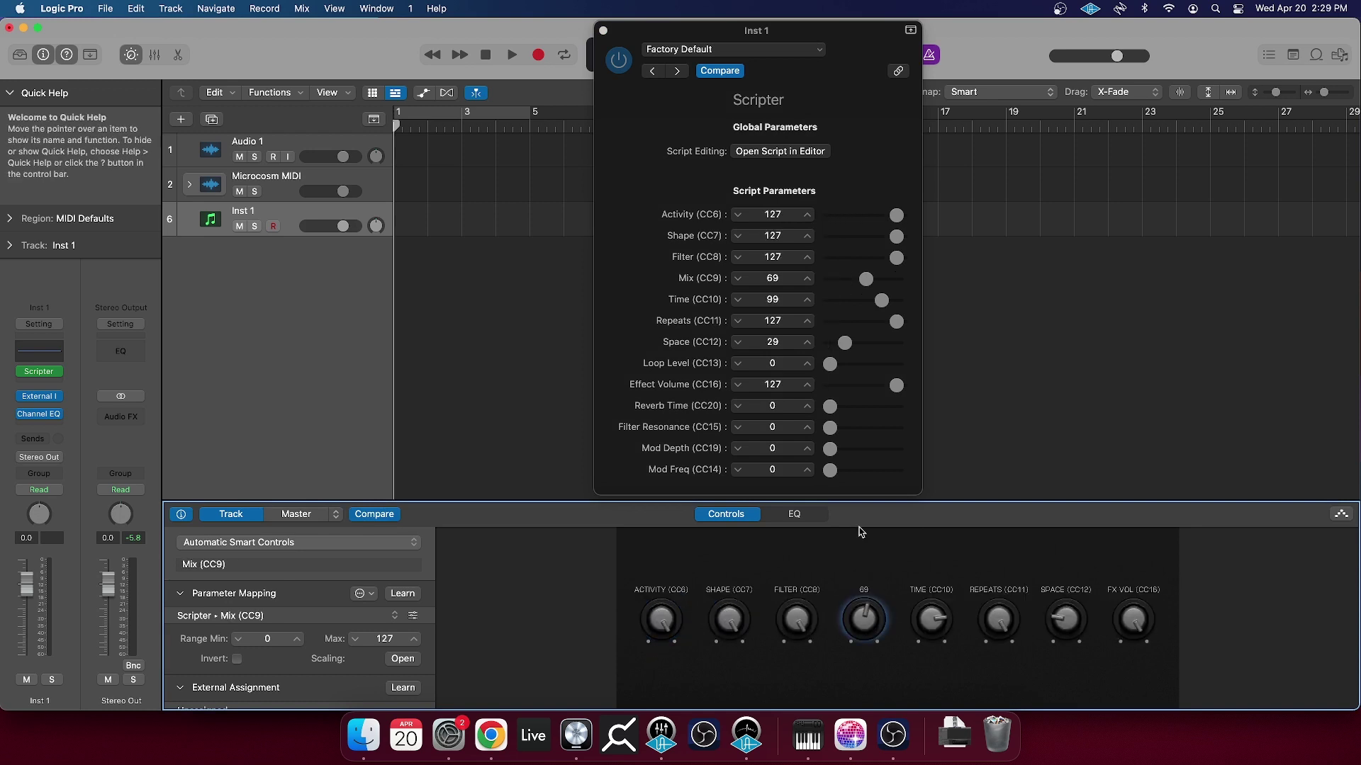
Set the Mix (CC9) Smart Control to 64 and open the Scripter's plug-in setting options.
left_click_drag(859, 526, 861, 537)
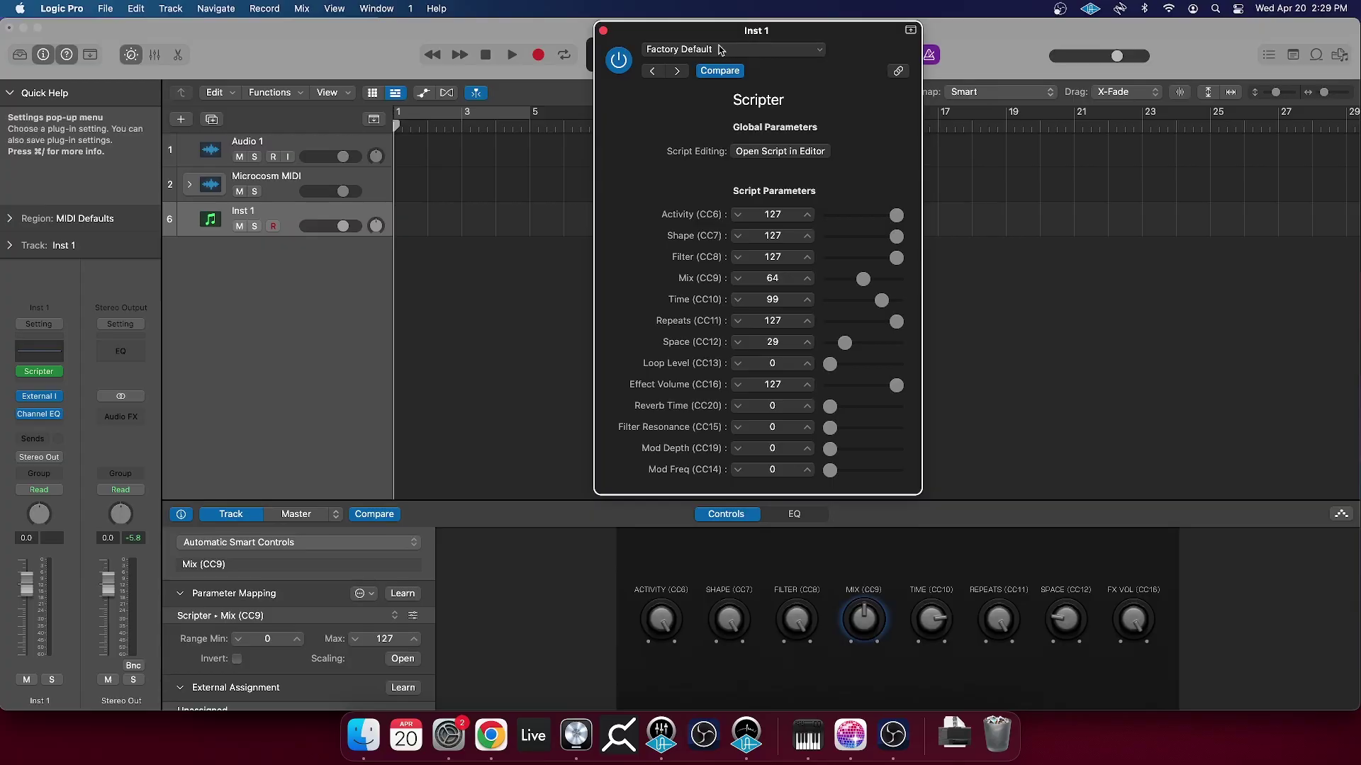
left_click(719, 52)
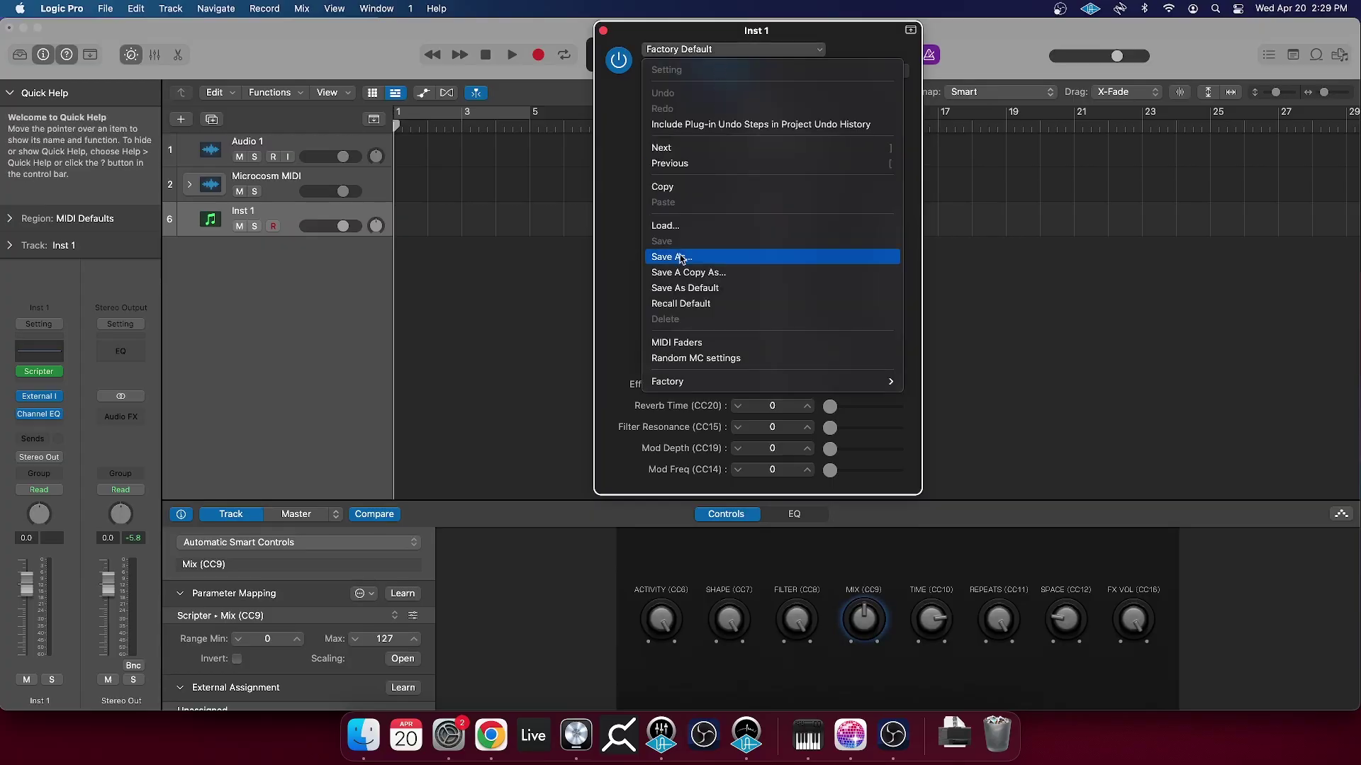